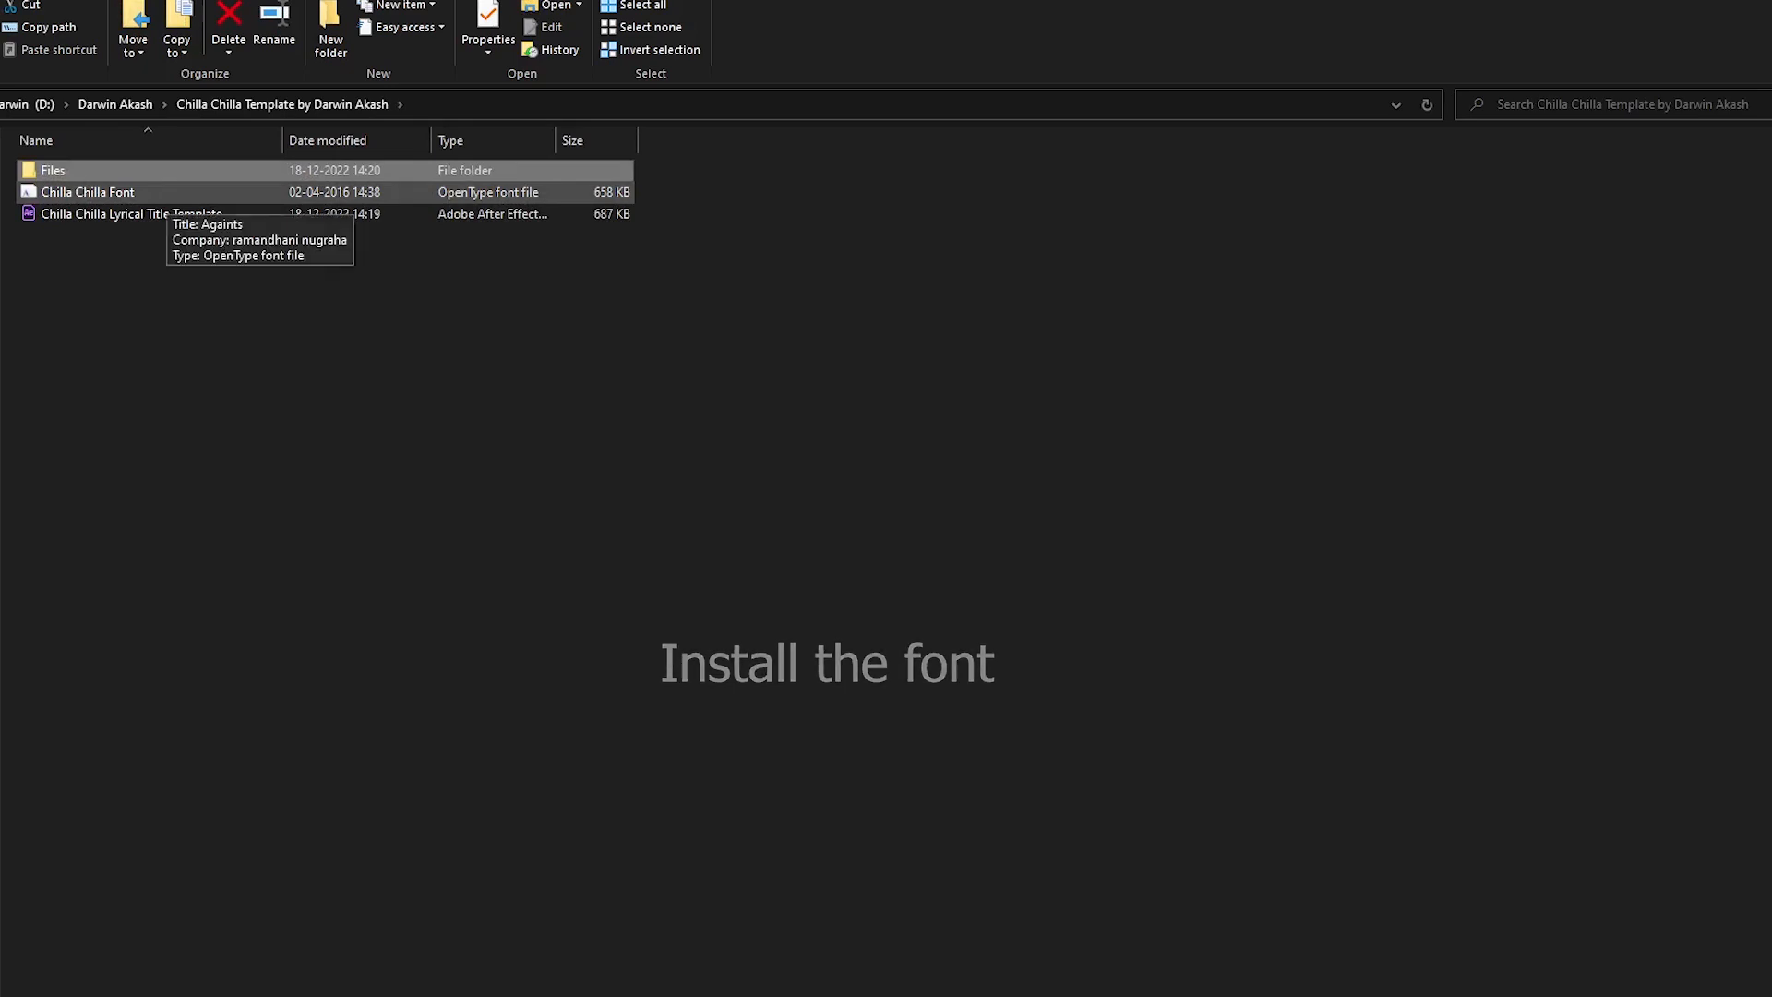
- Install the Chilla Chilla Font file, replacing the copy already on the system, and close the font preview
double_click(148, 192)
left_click(170, 236)
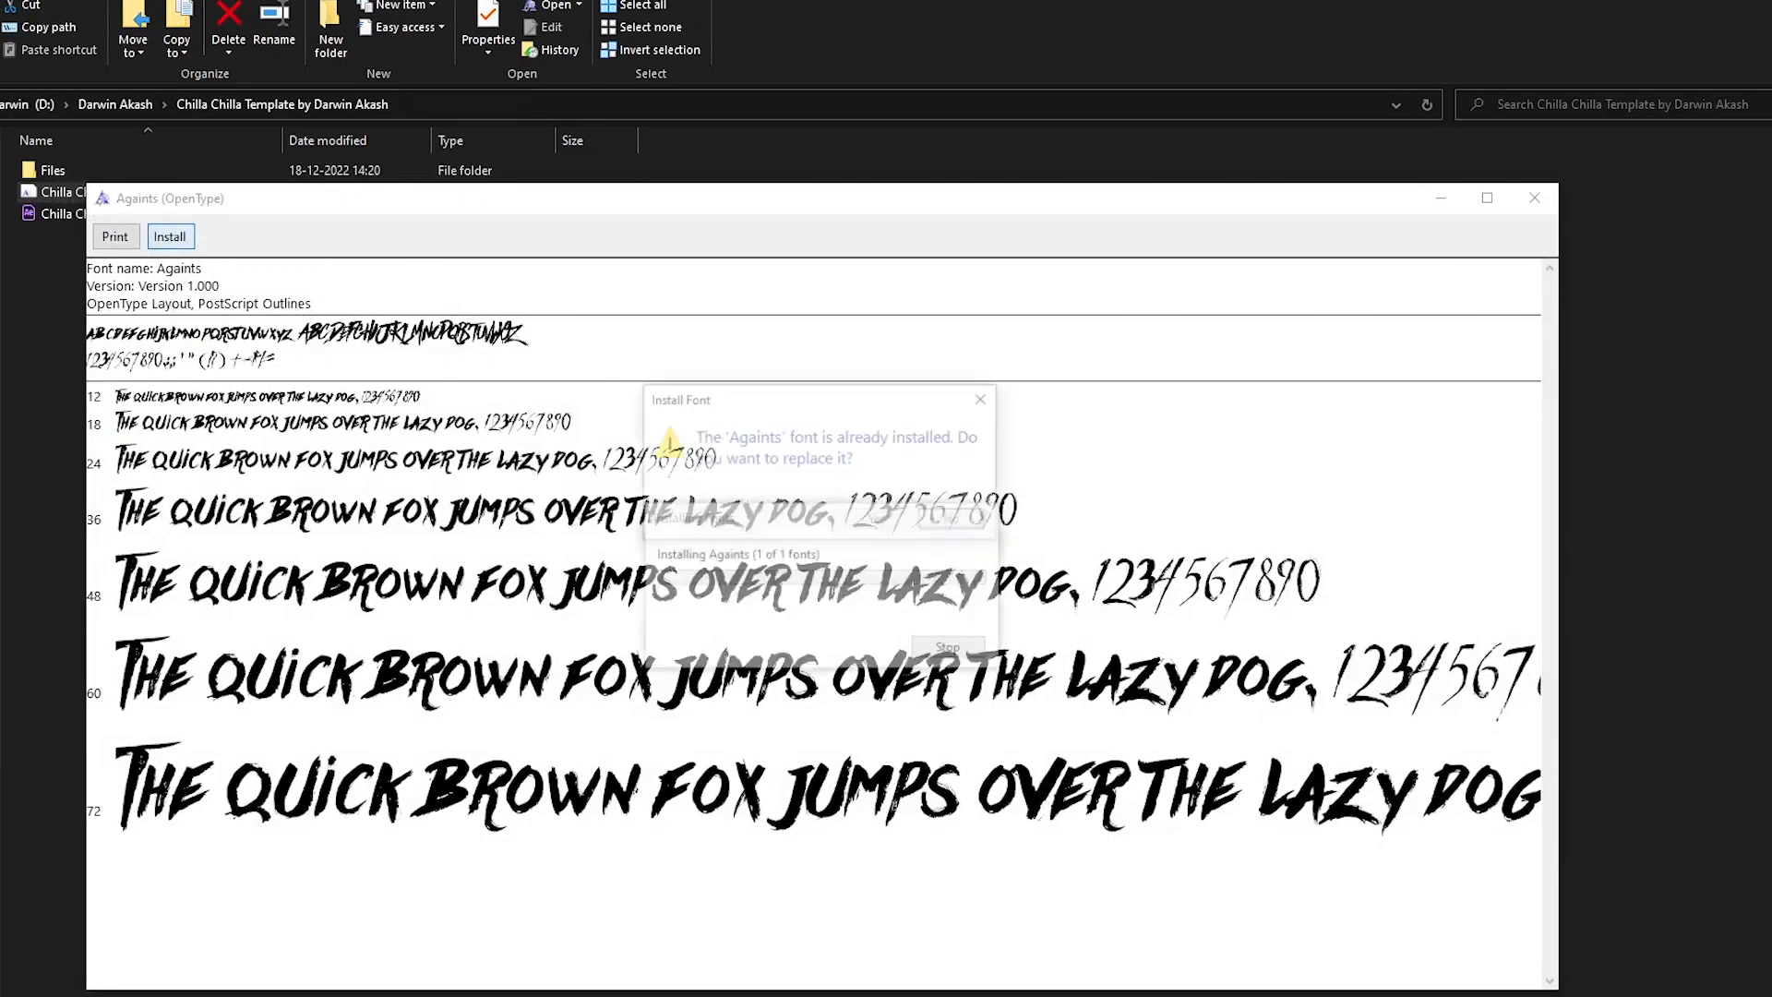
left_click(876, 518)
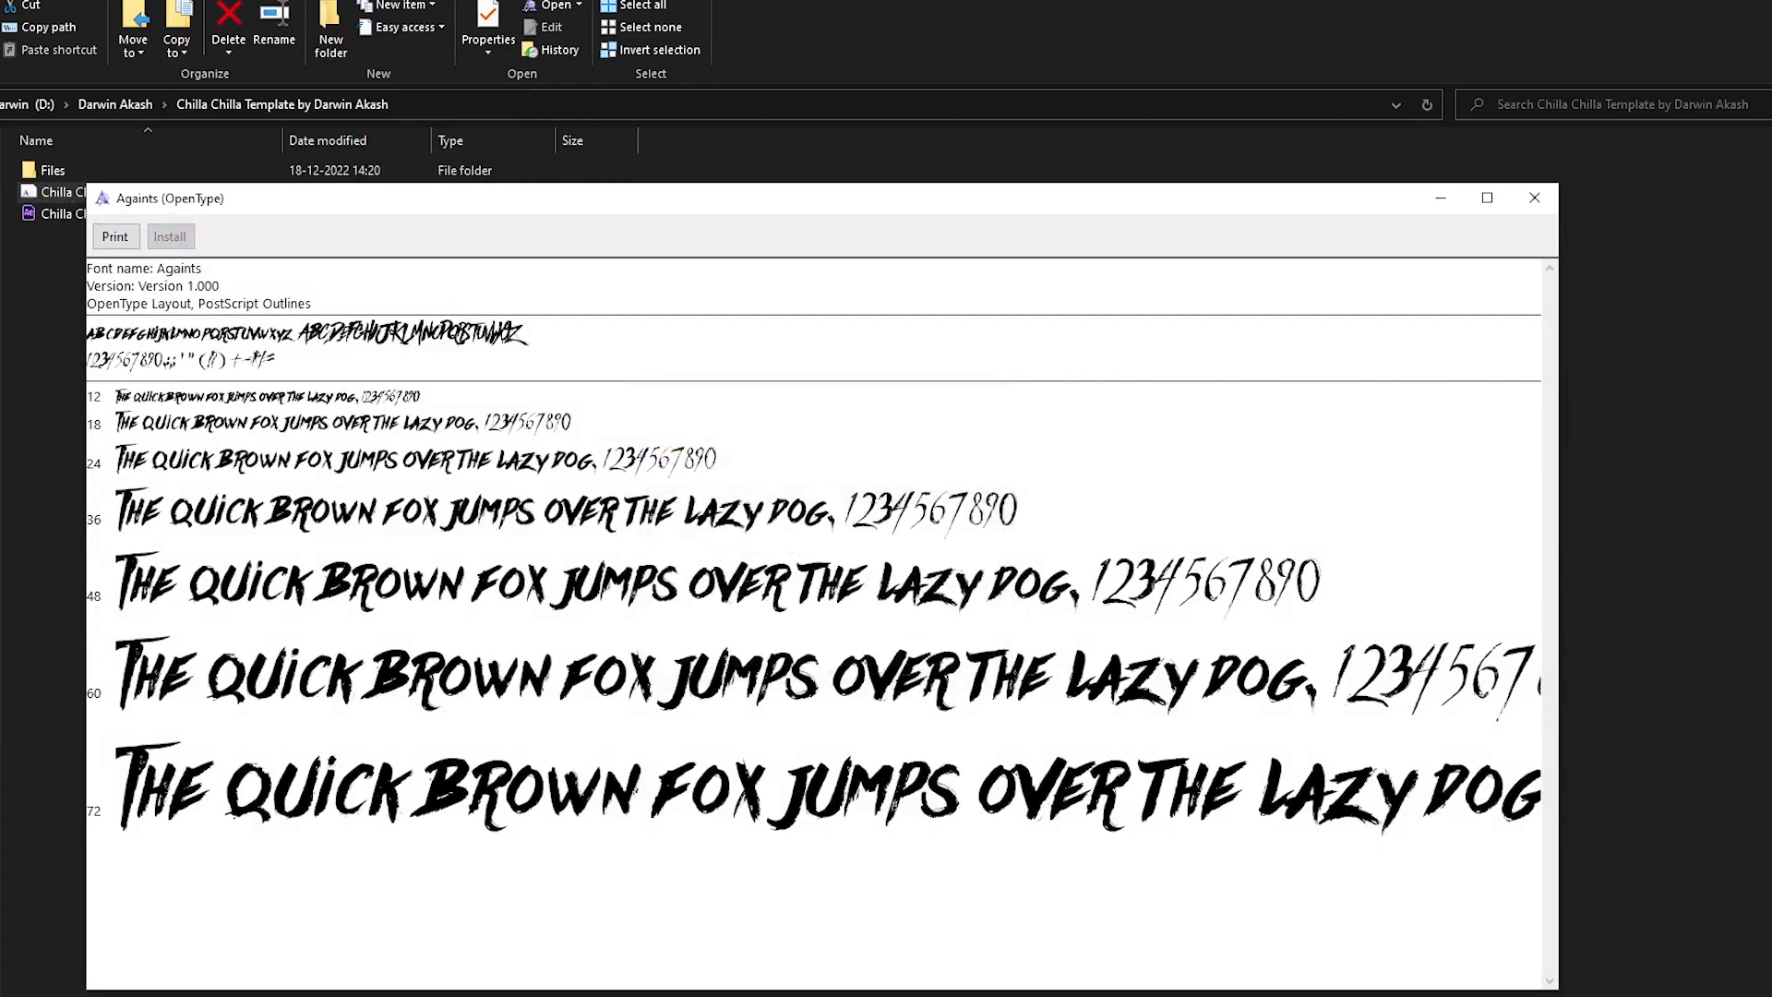
left_click(1534, 198)
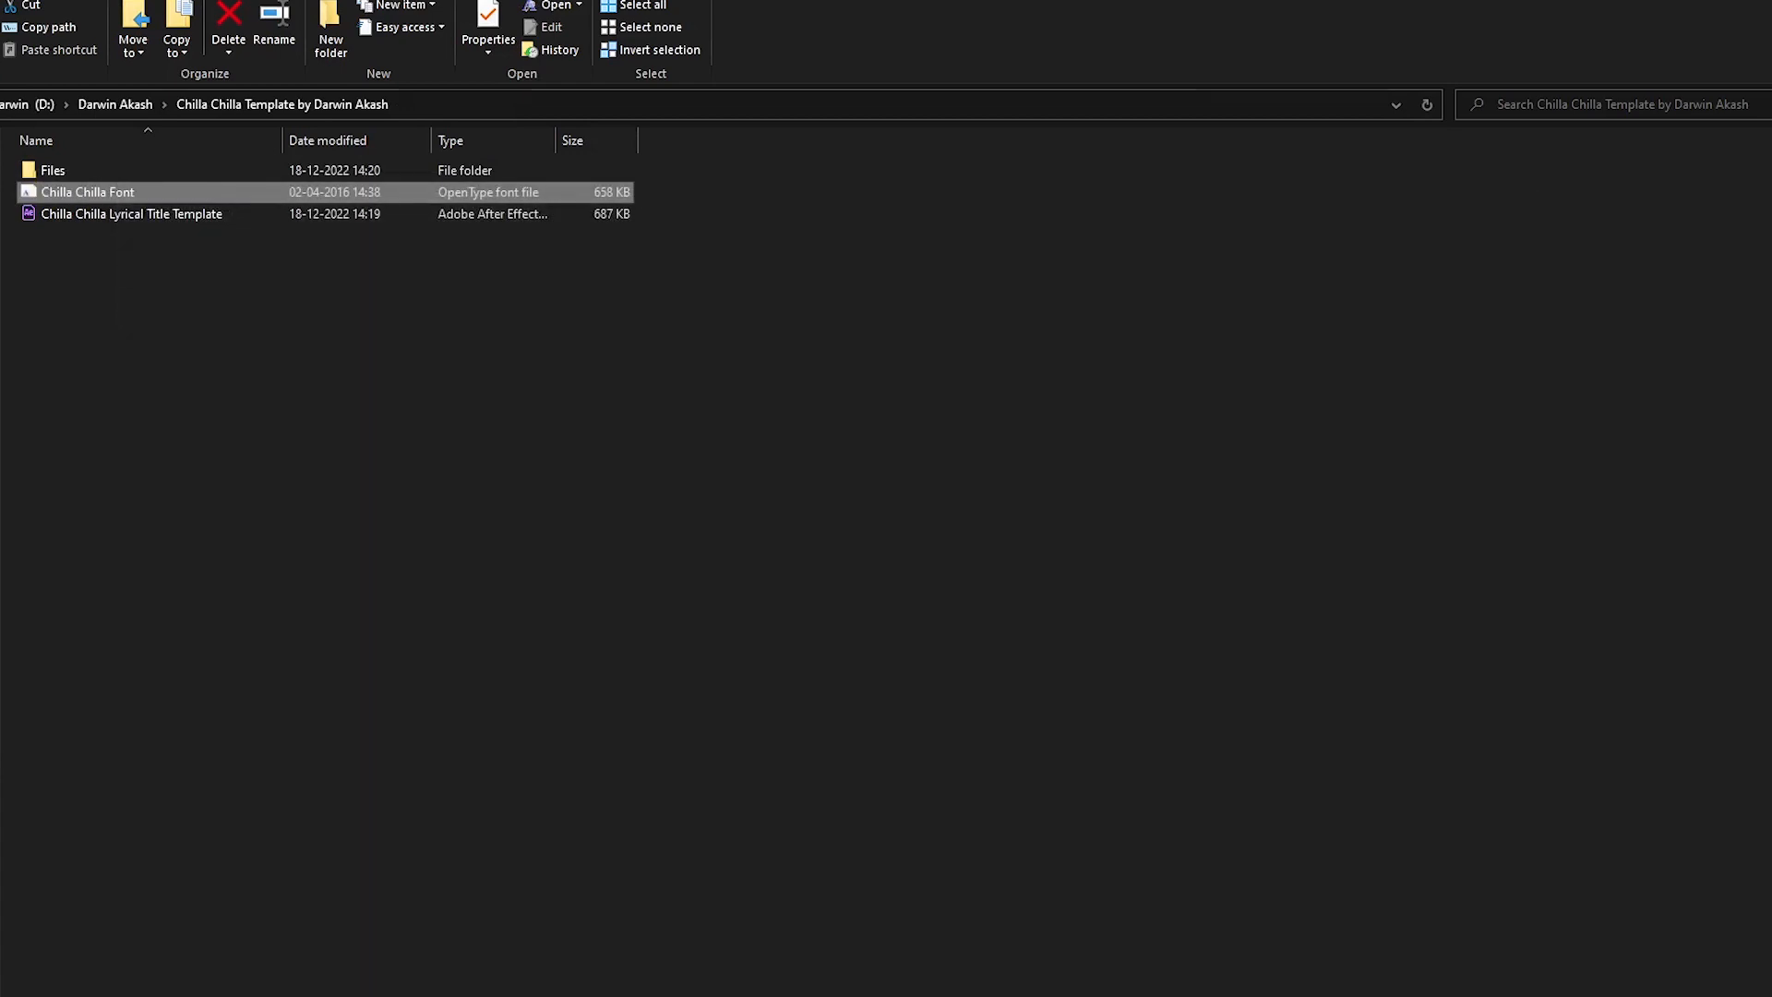
- Open the Chilla Chilla Lyrical Title Template project in After Effects
left_click(129, 214)
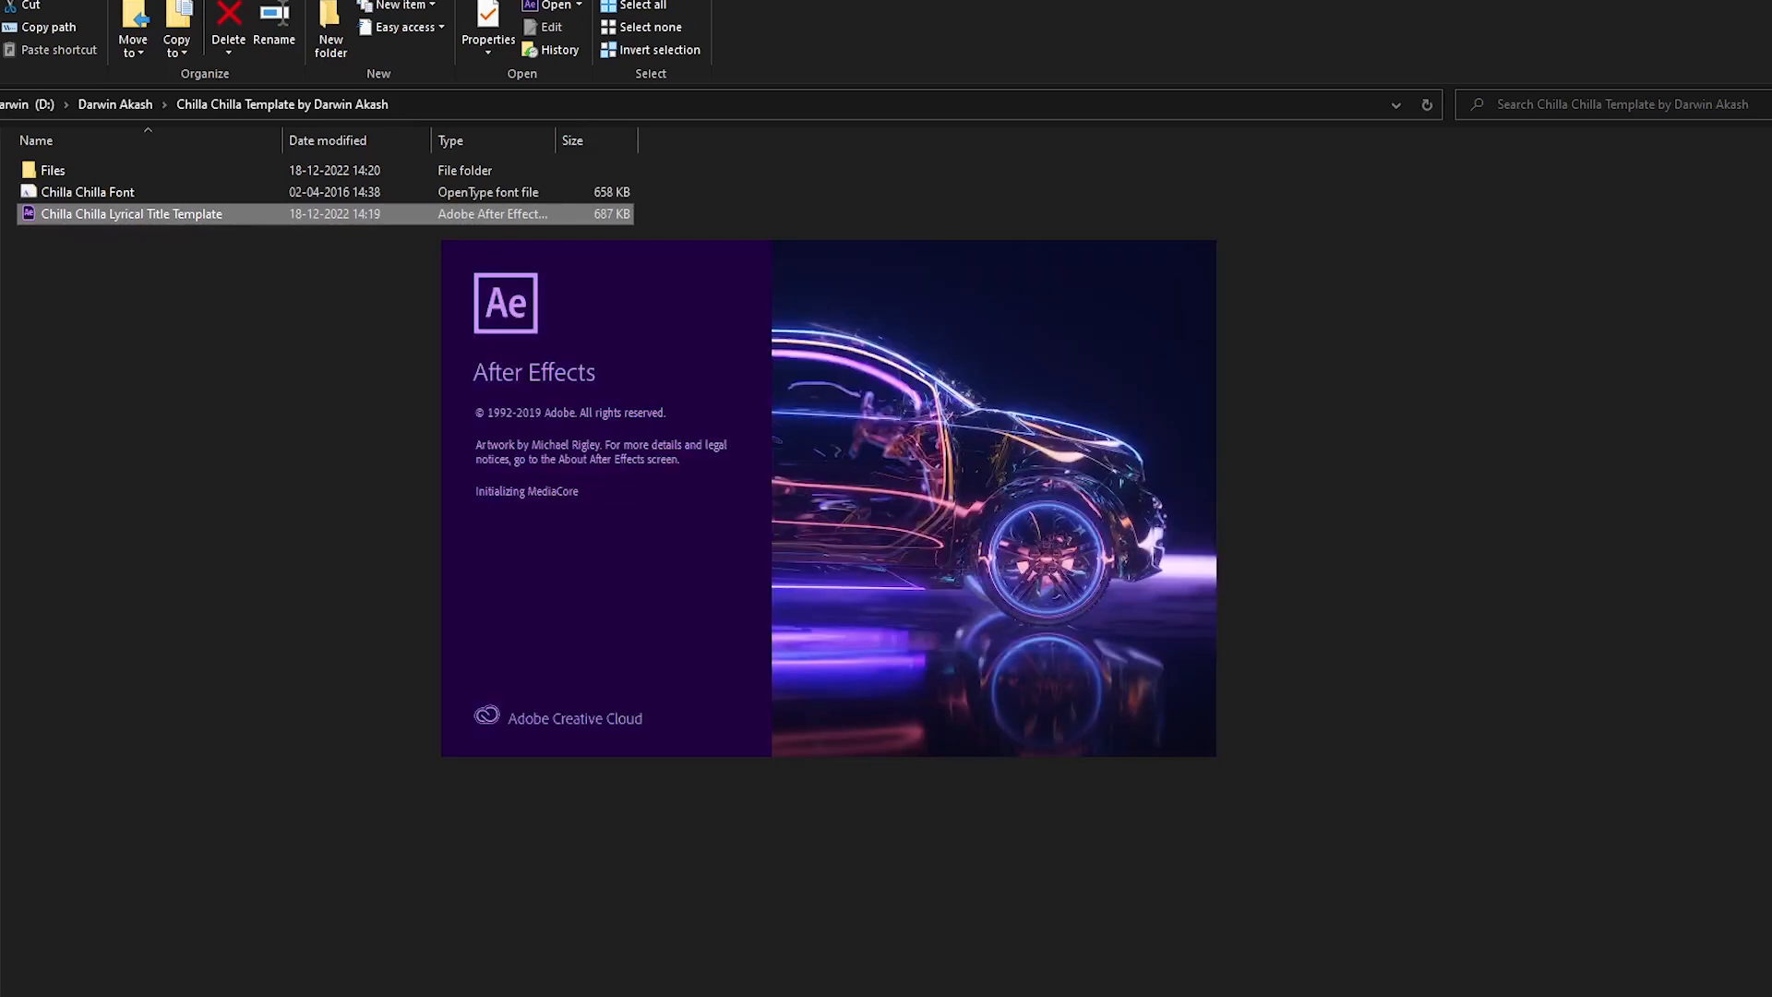
key("super+d")
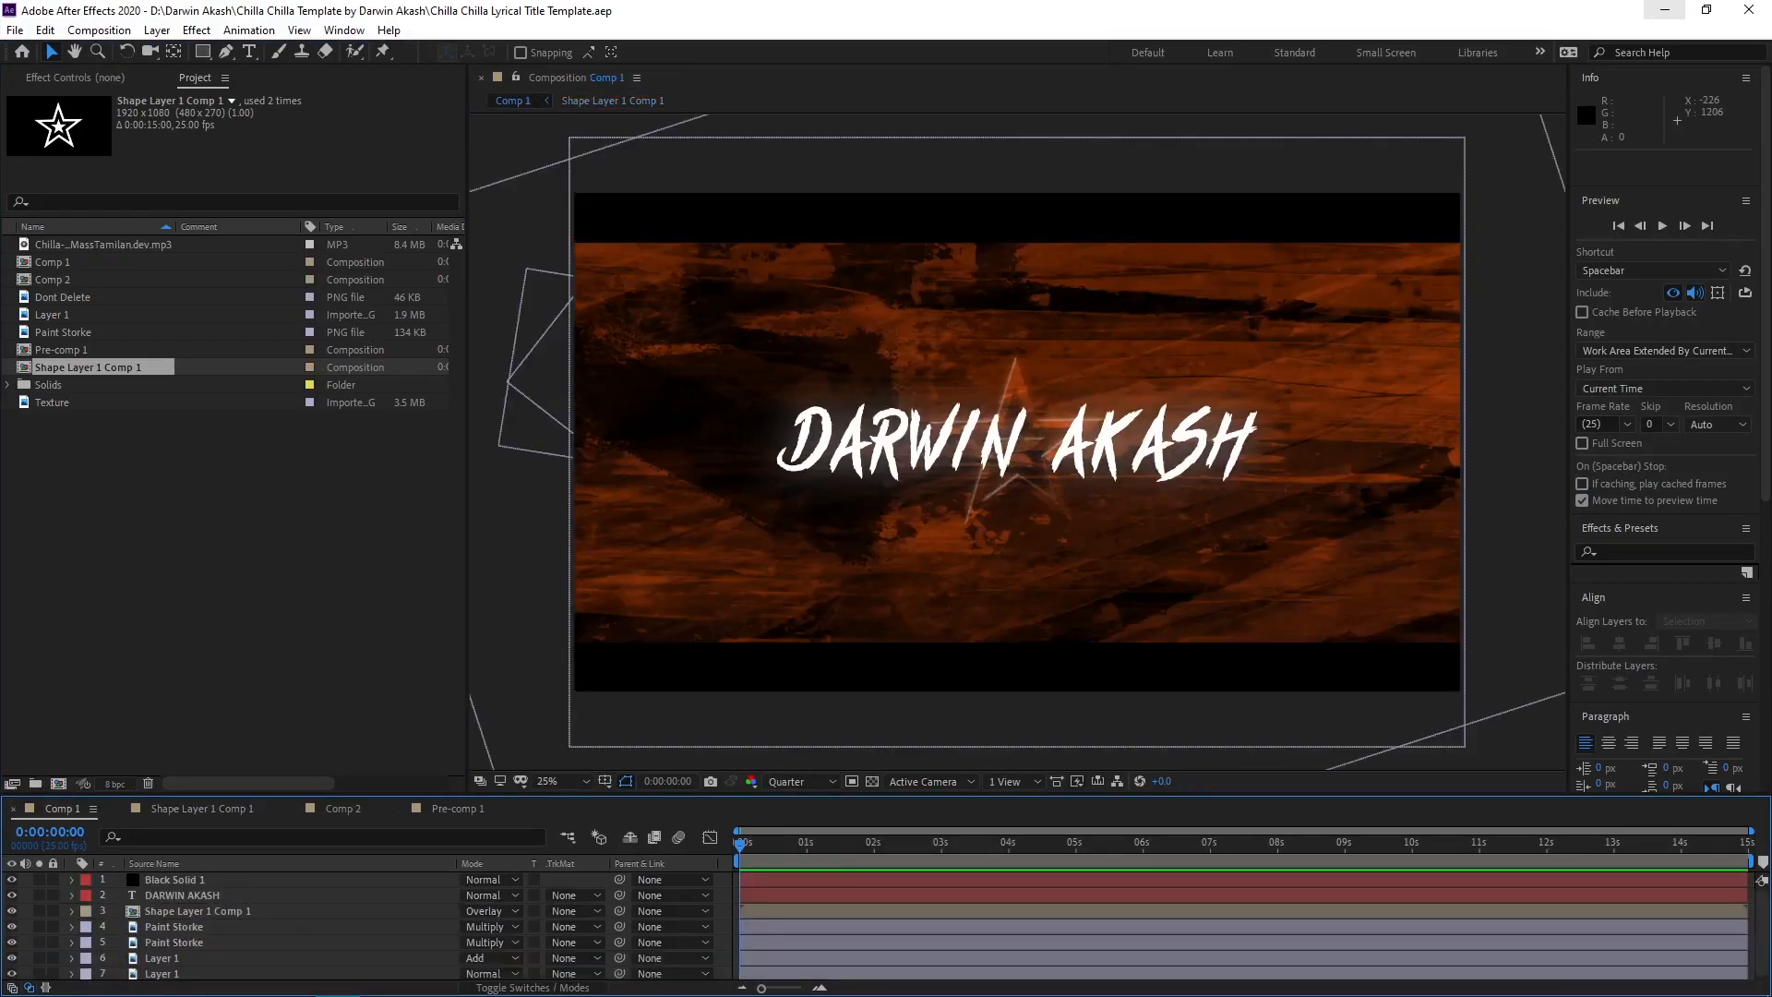
- Play Comp 1, inspect the star in Shape Layer 1 Comp 1, and play Comp 2 to review the template's compositions
key("space")
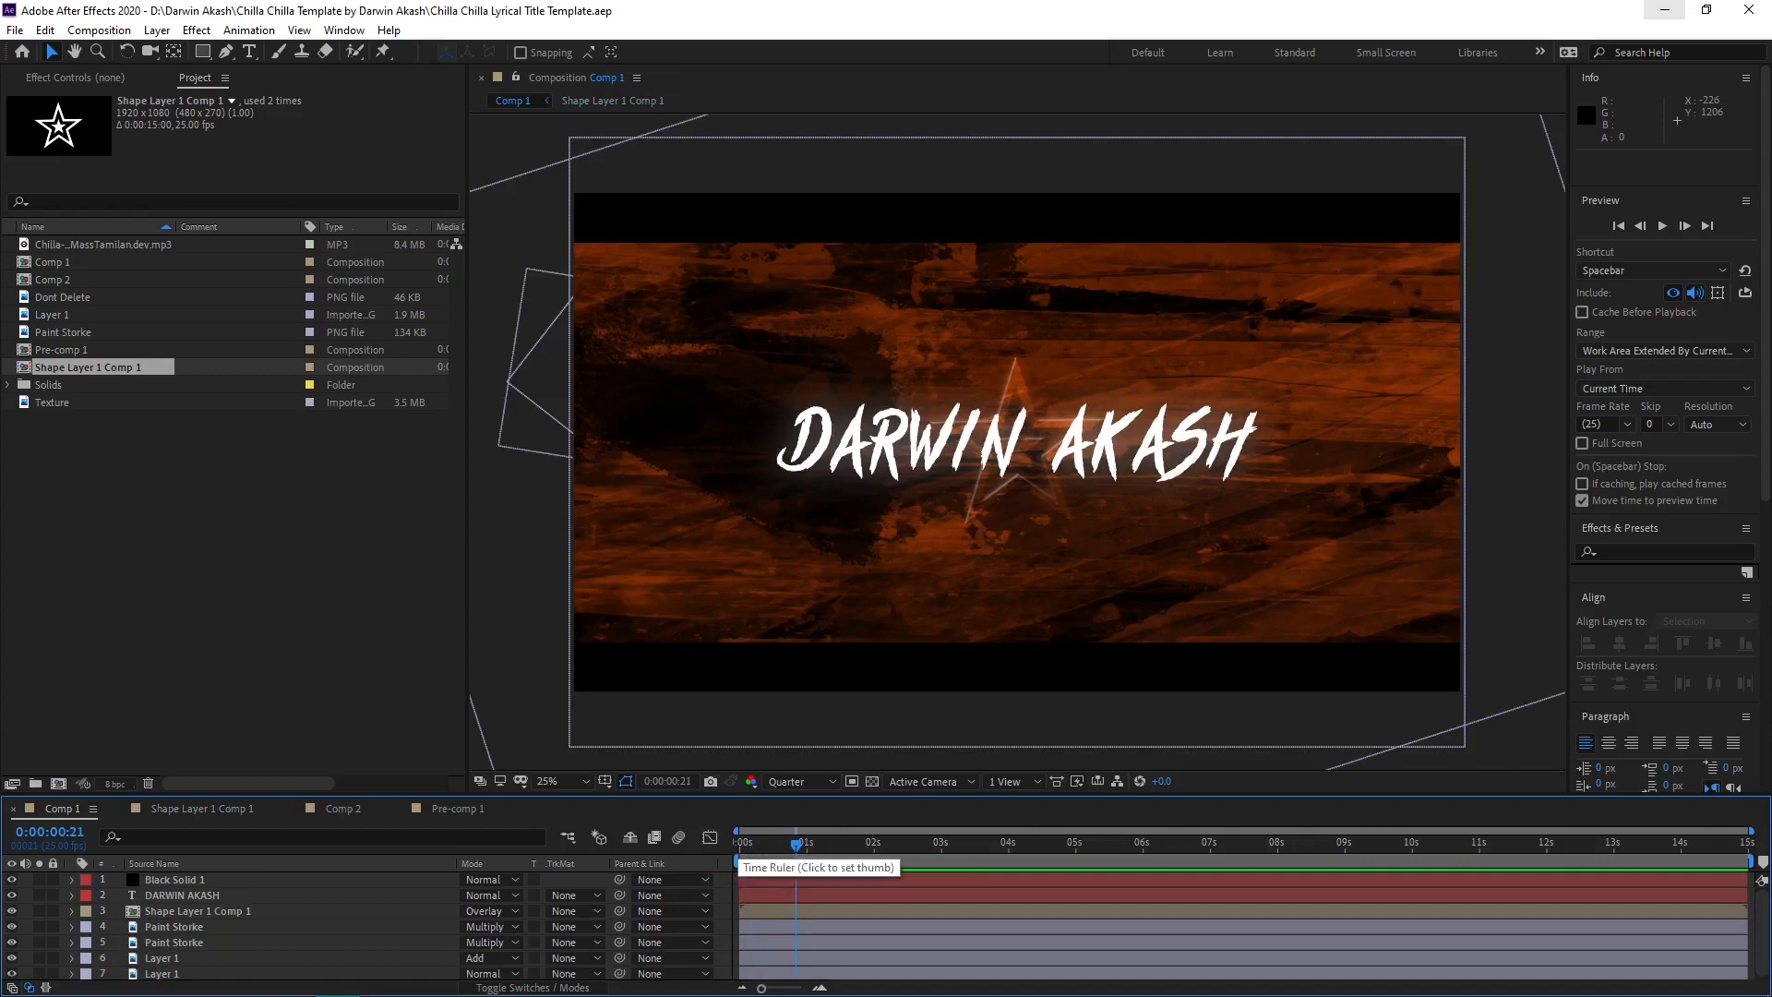
scroll(1242, 926, "down", 1)
scroll(1242, 926, "up", 1)
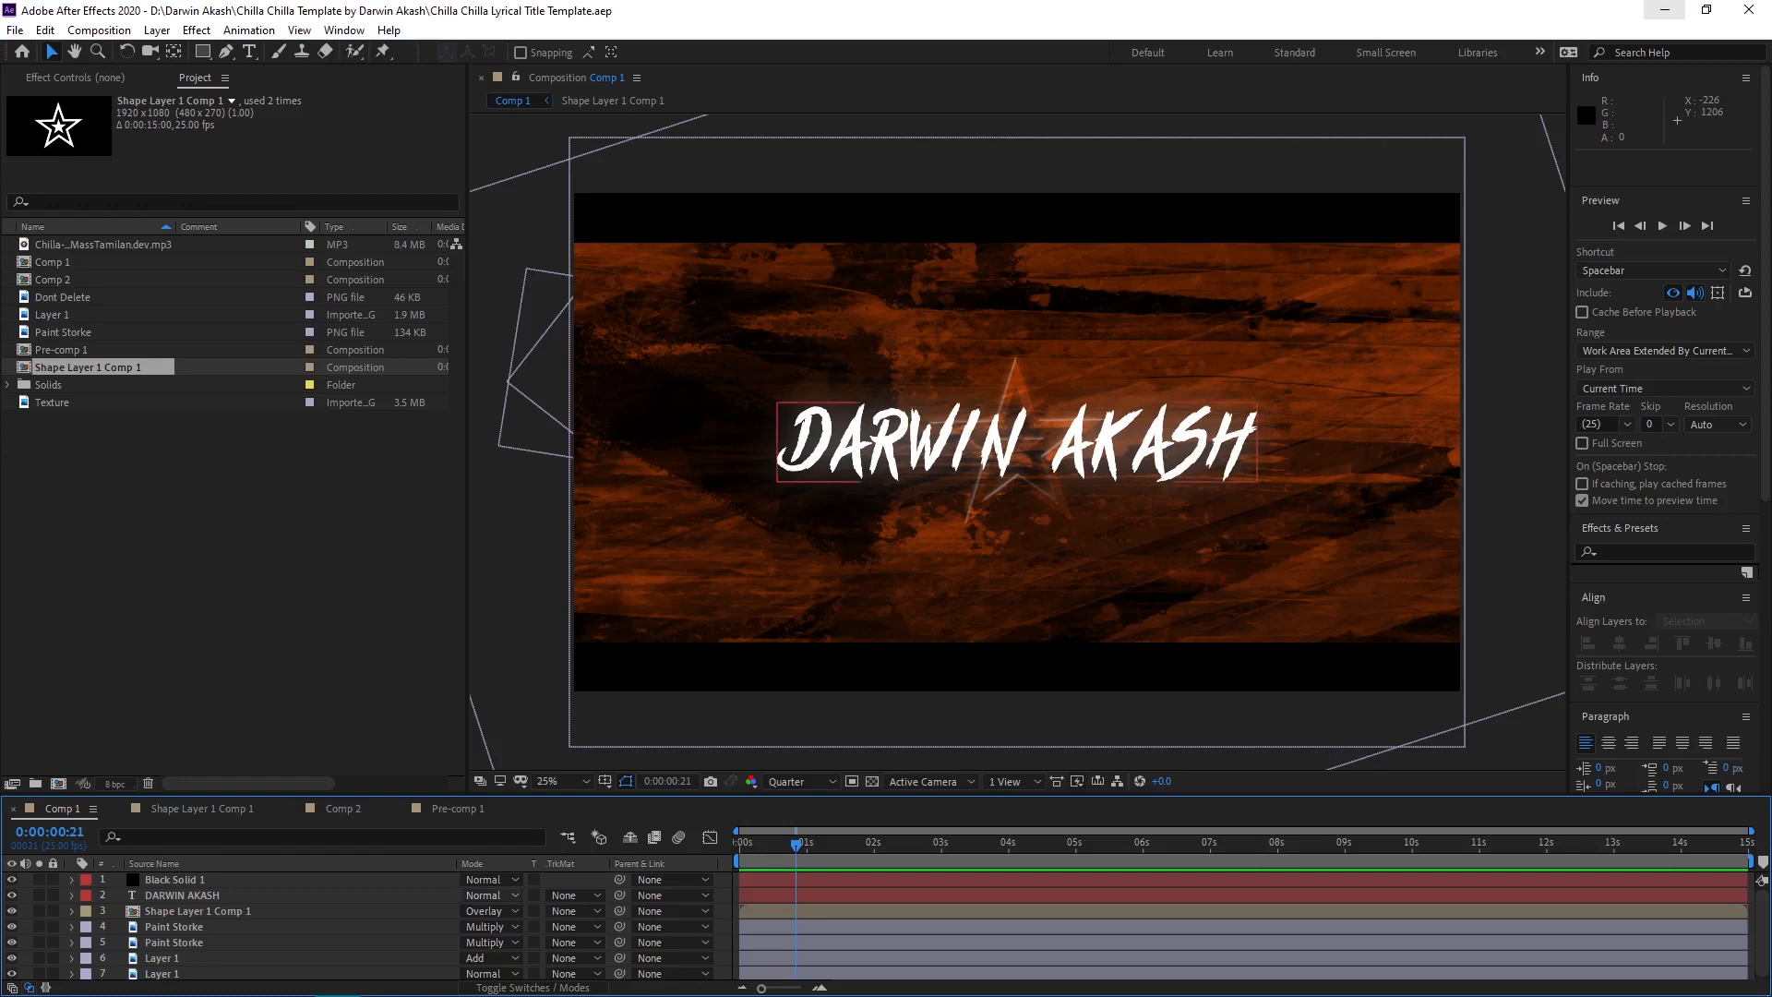
left_click(201, 808)
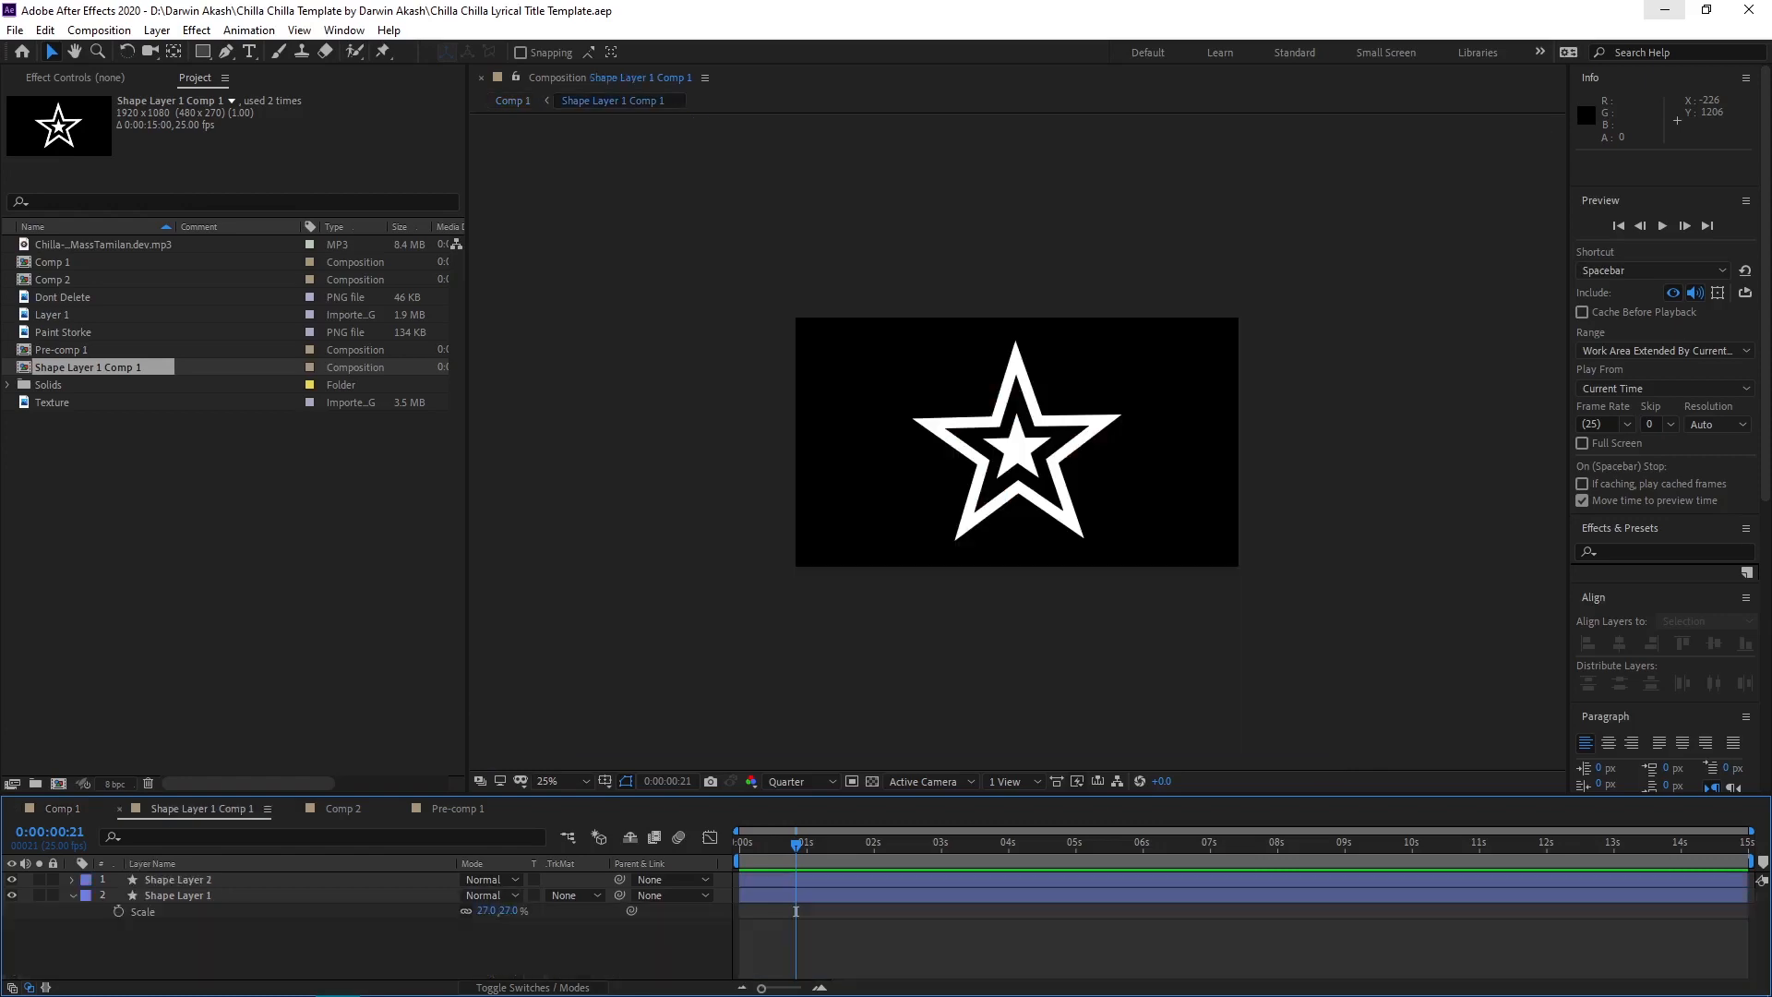
left_click(342, 808)
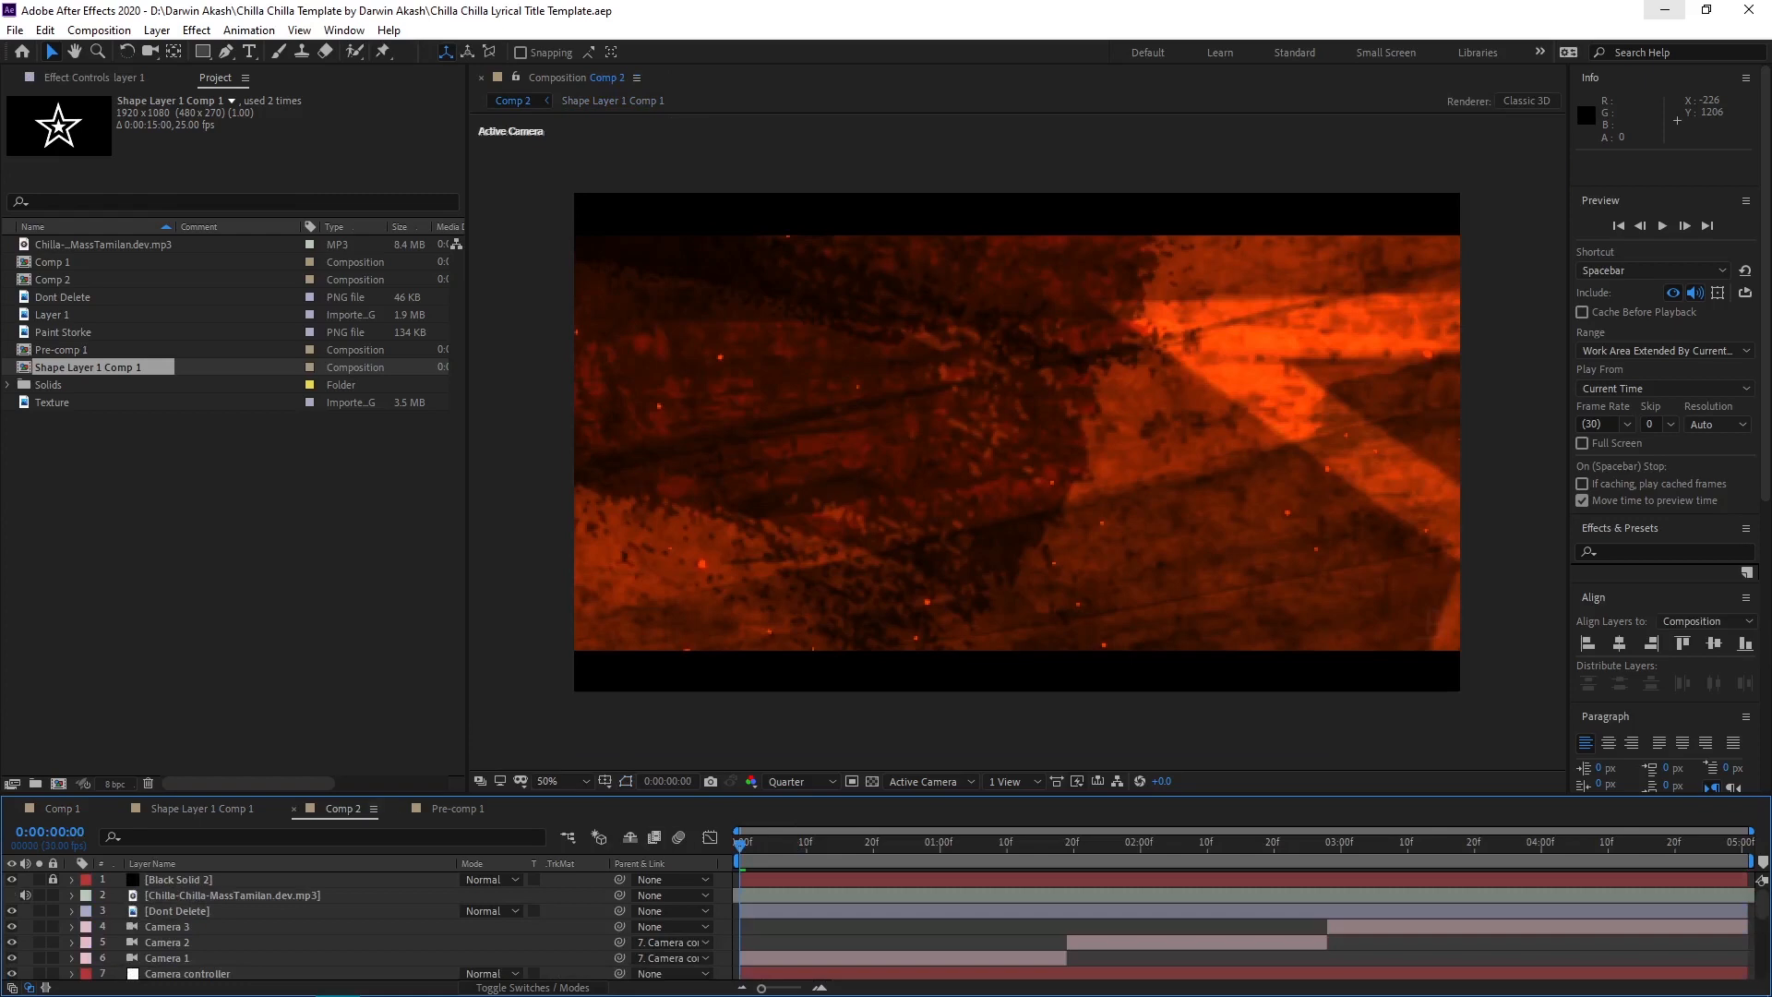
key("space")
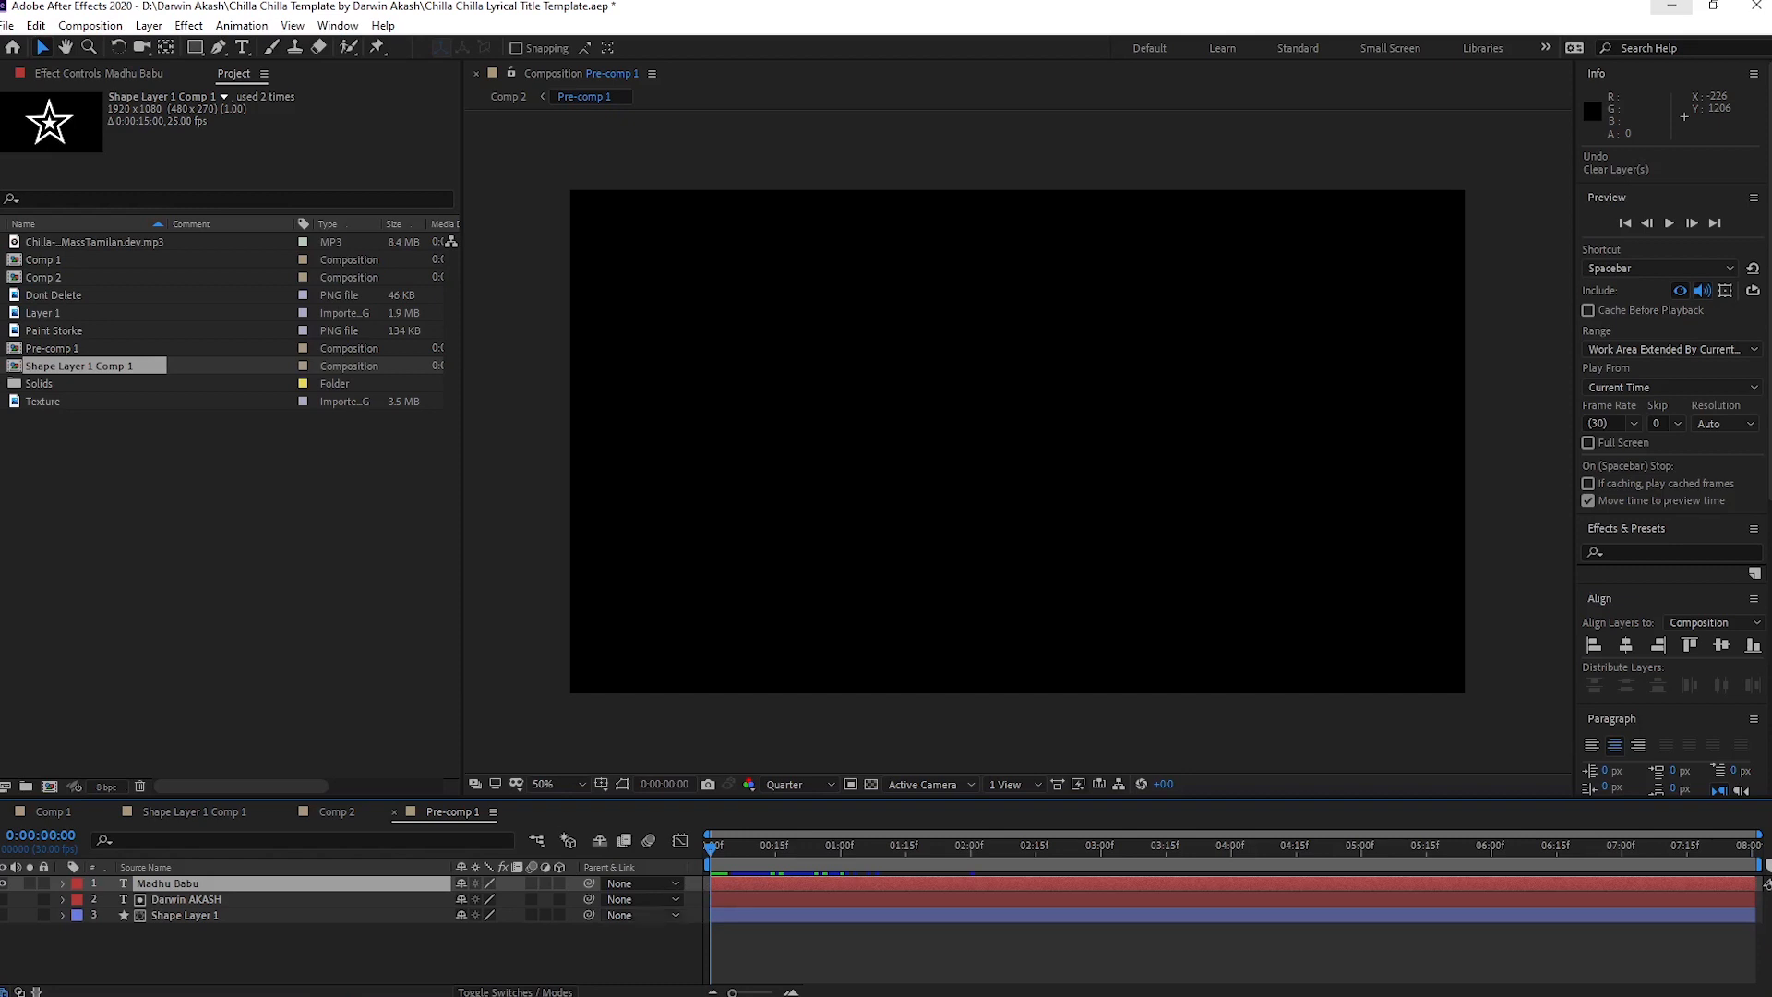
- Preview Pre-comp 1 up to 0:00:04:00 and replace its top title layer's text with "Your Name"
key("space")
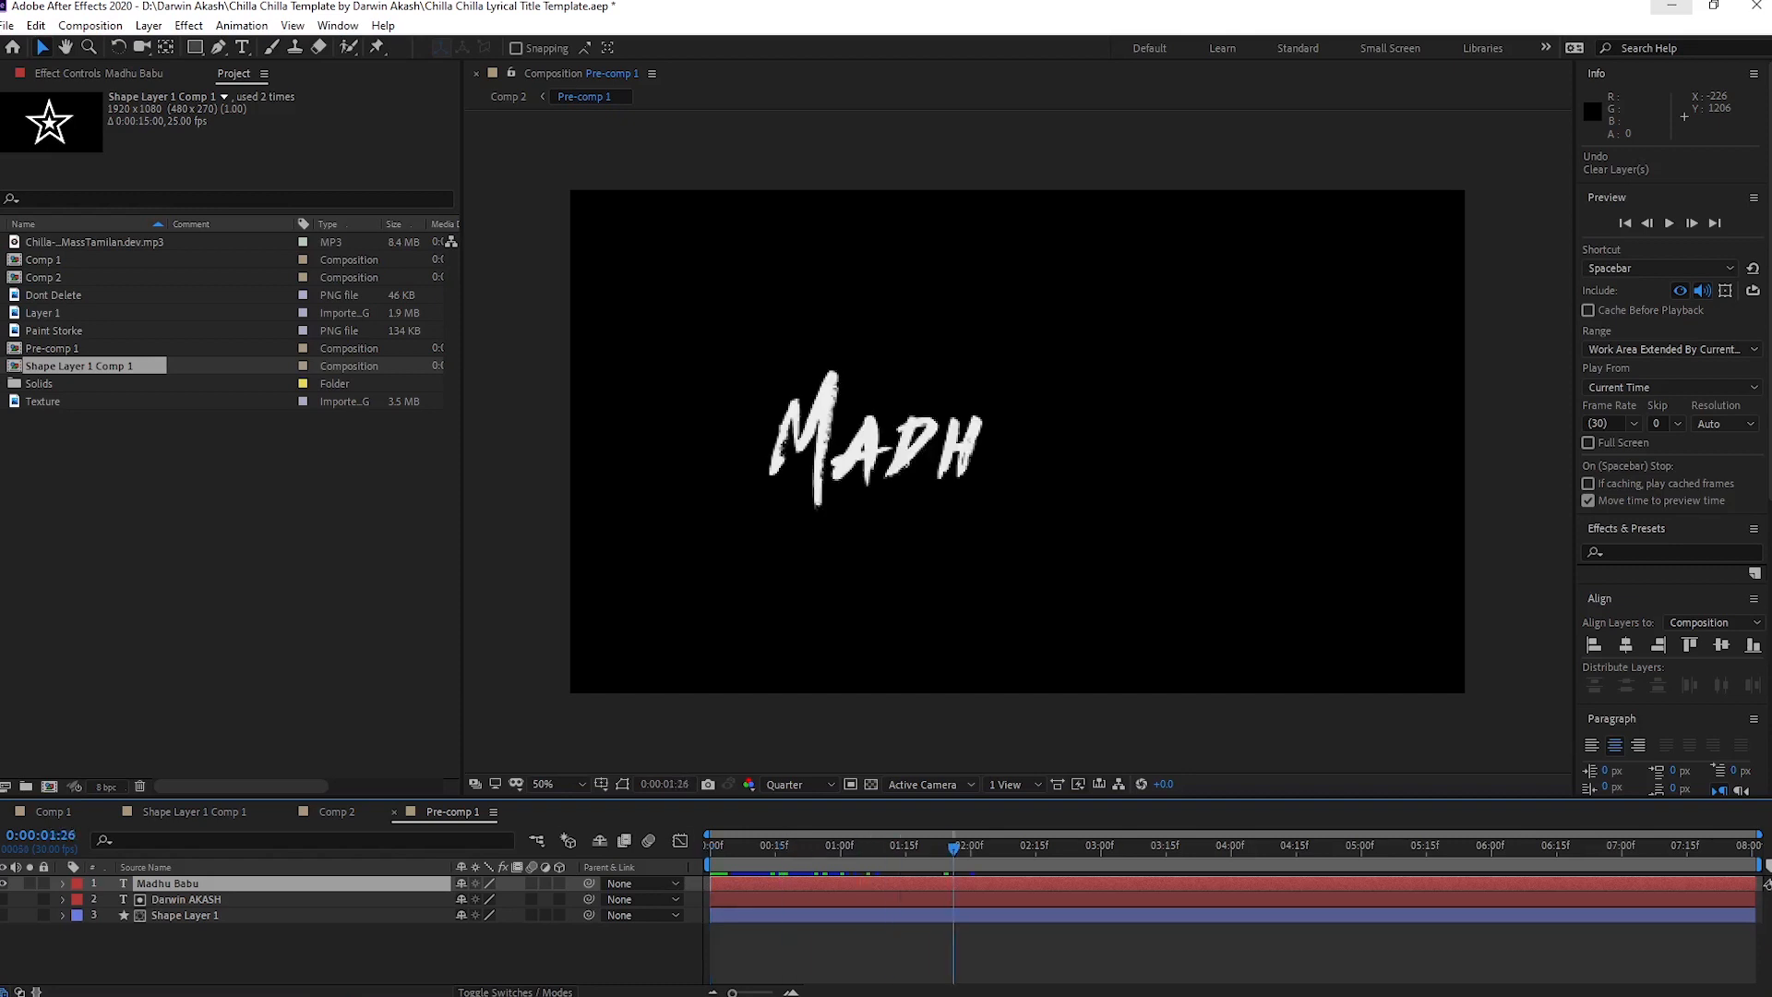
left_click_drag(1222, 846, 1231, 846)
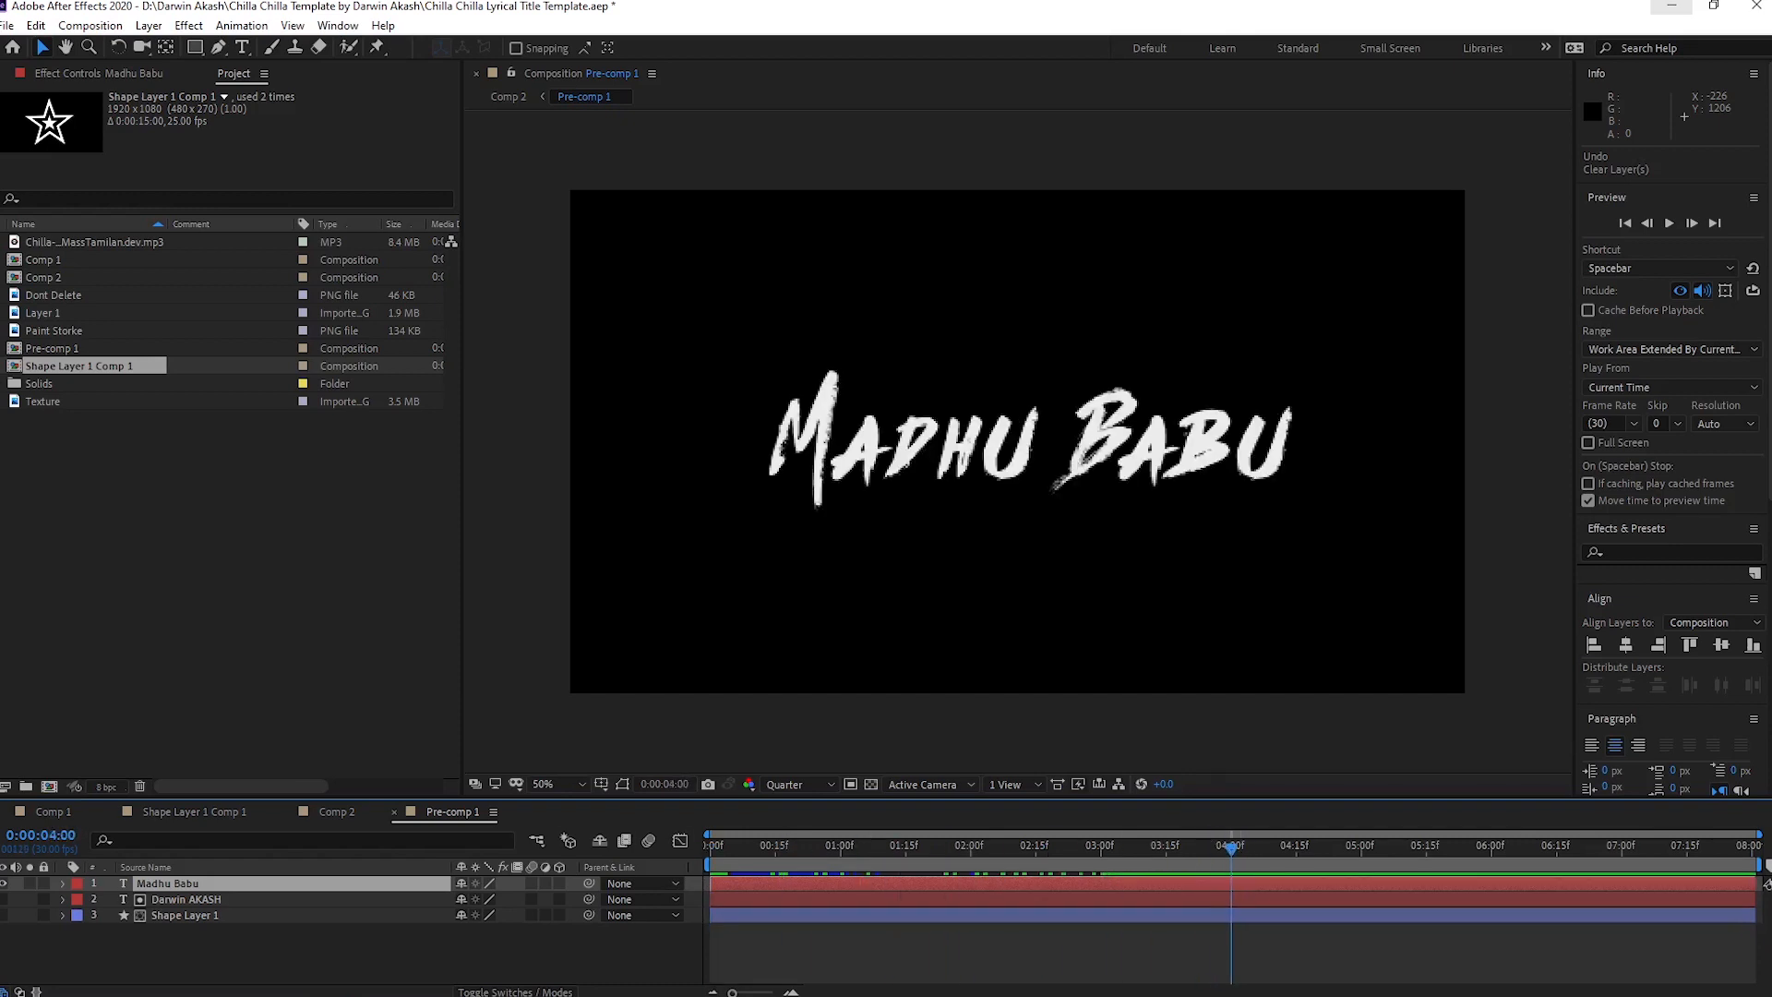
double_click(167, 884)
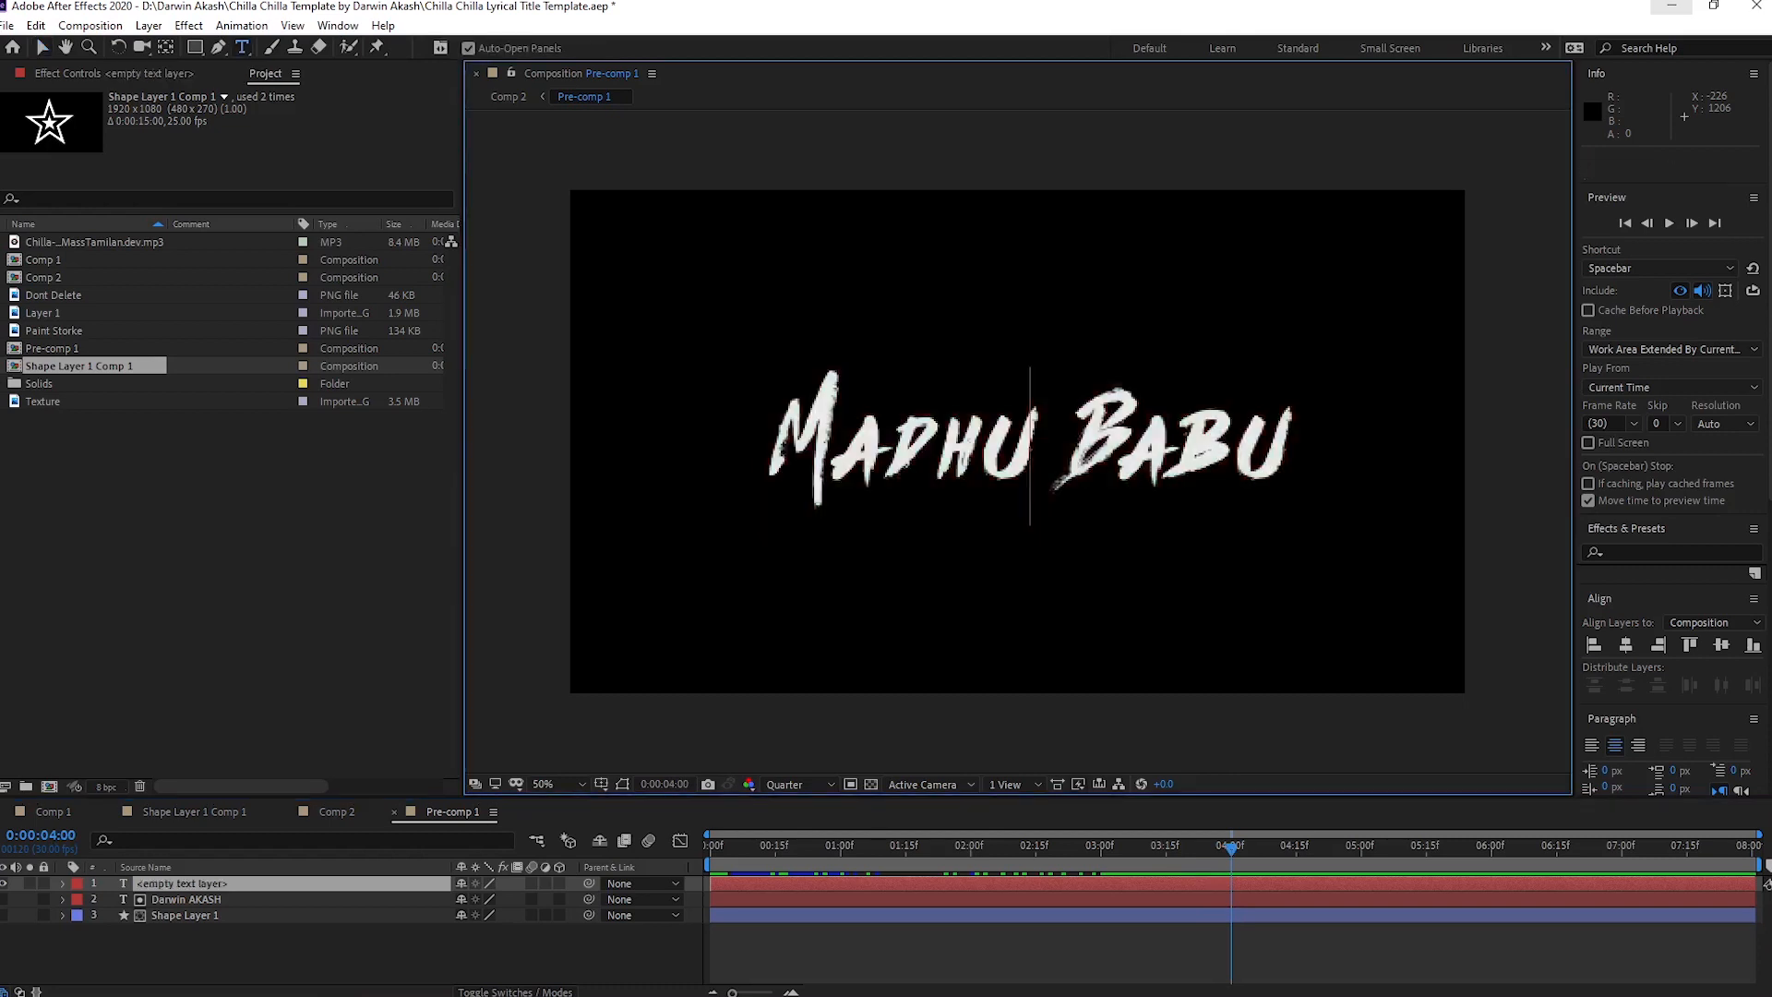
key("BackSpace")
type("Y")
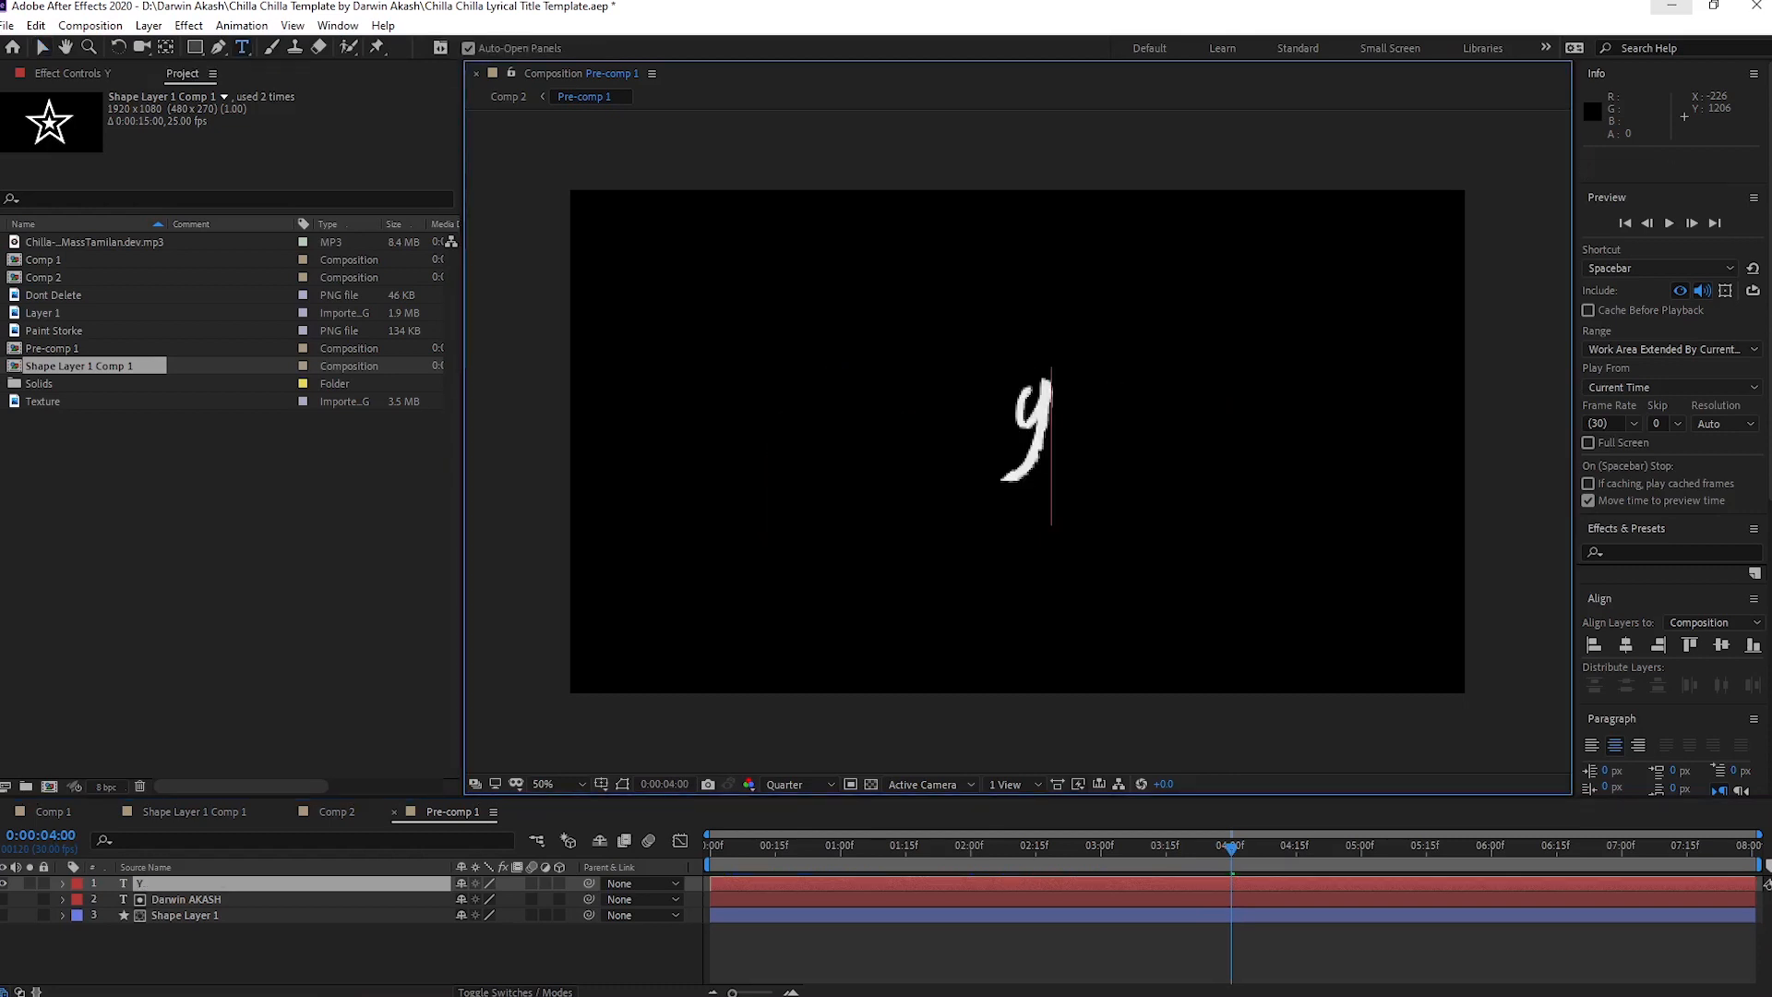
type("ou")
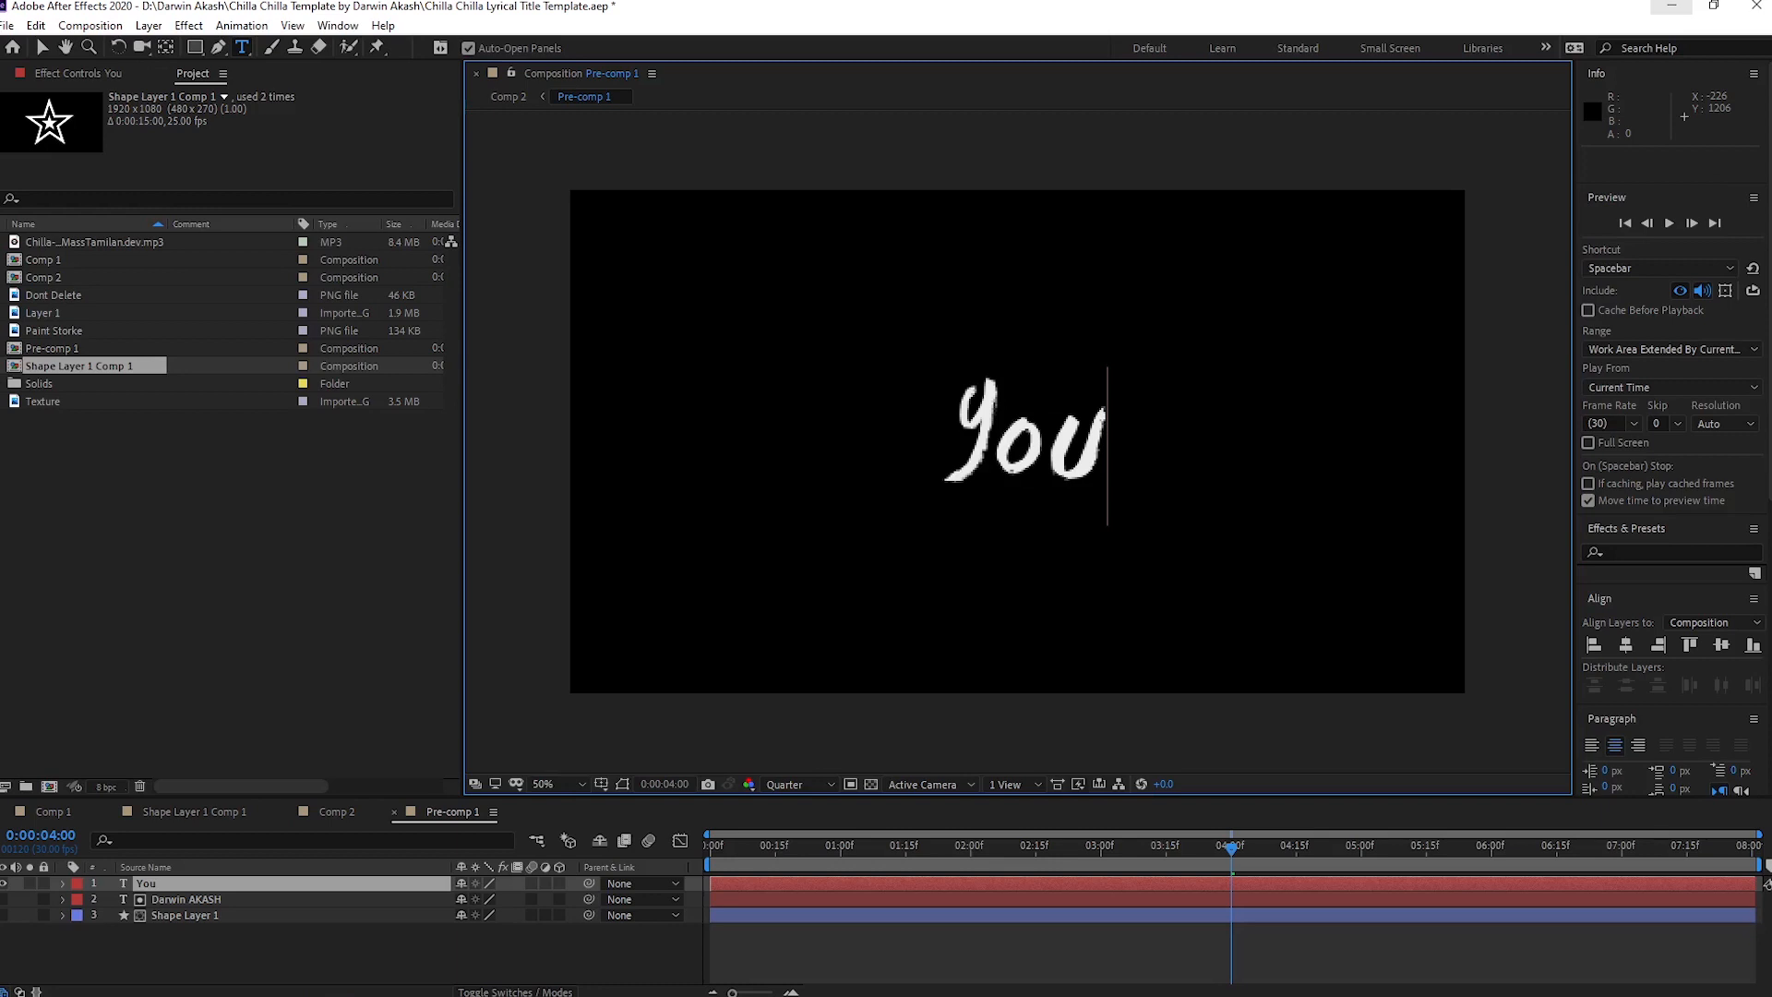
type("r Name")
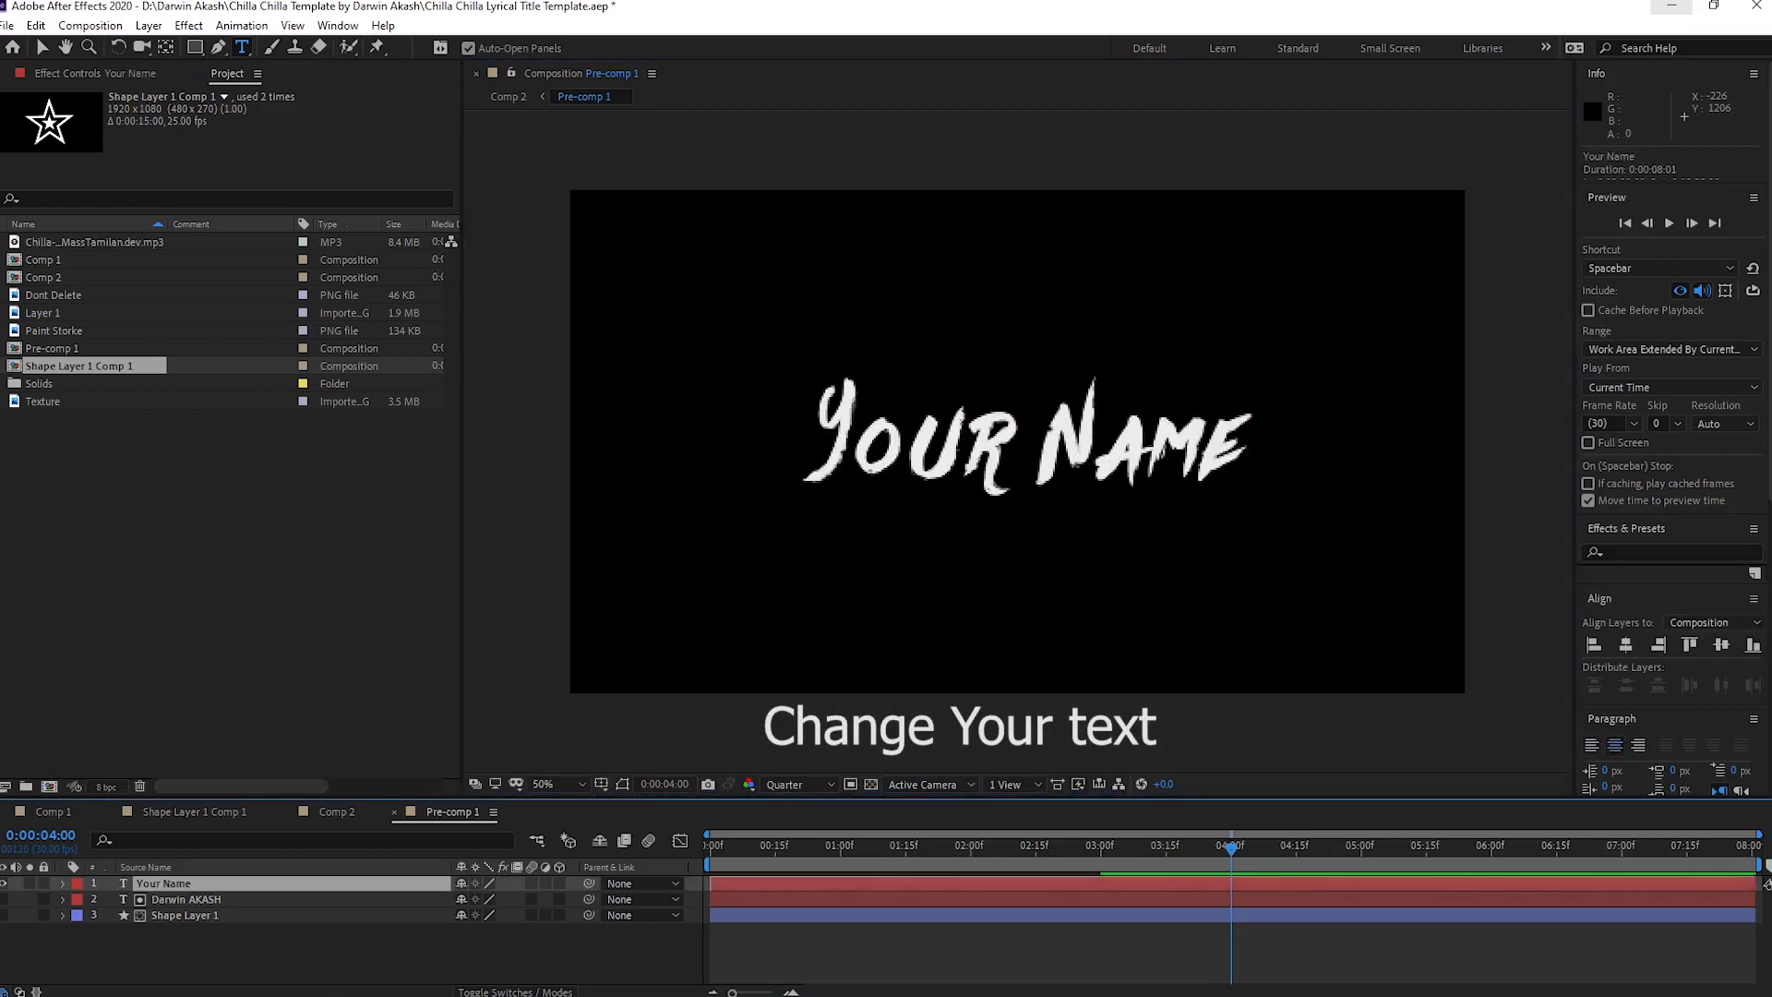
- Replace the top title layer's text in Pre-comp 1 with the creator's full name and finish text editing
key("ctrl+a")
key("BackSpace")
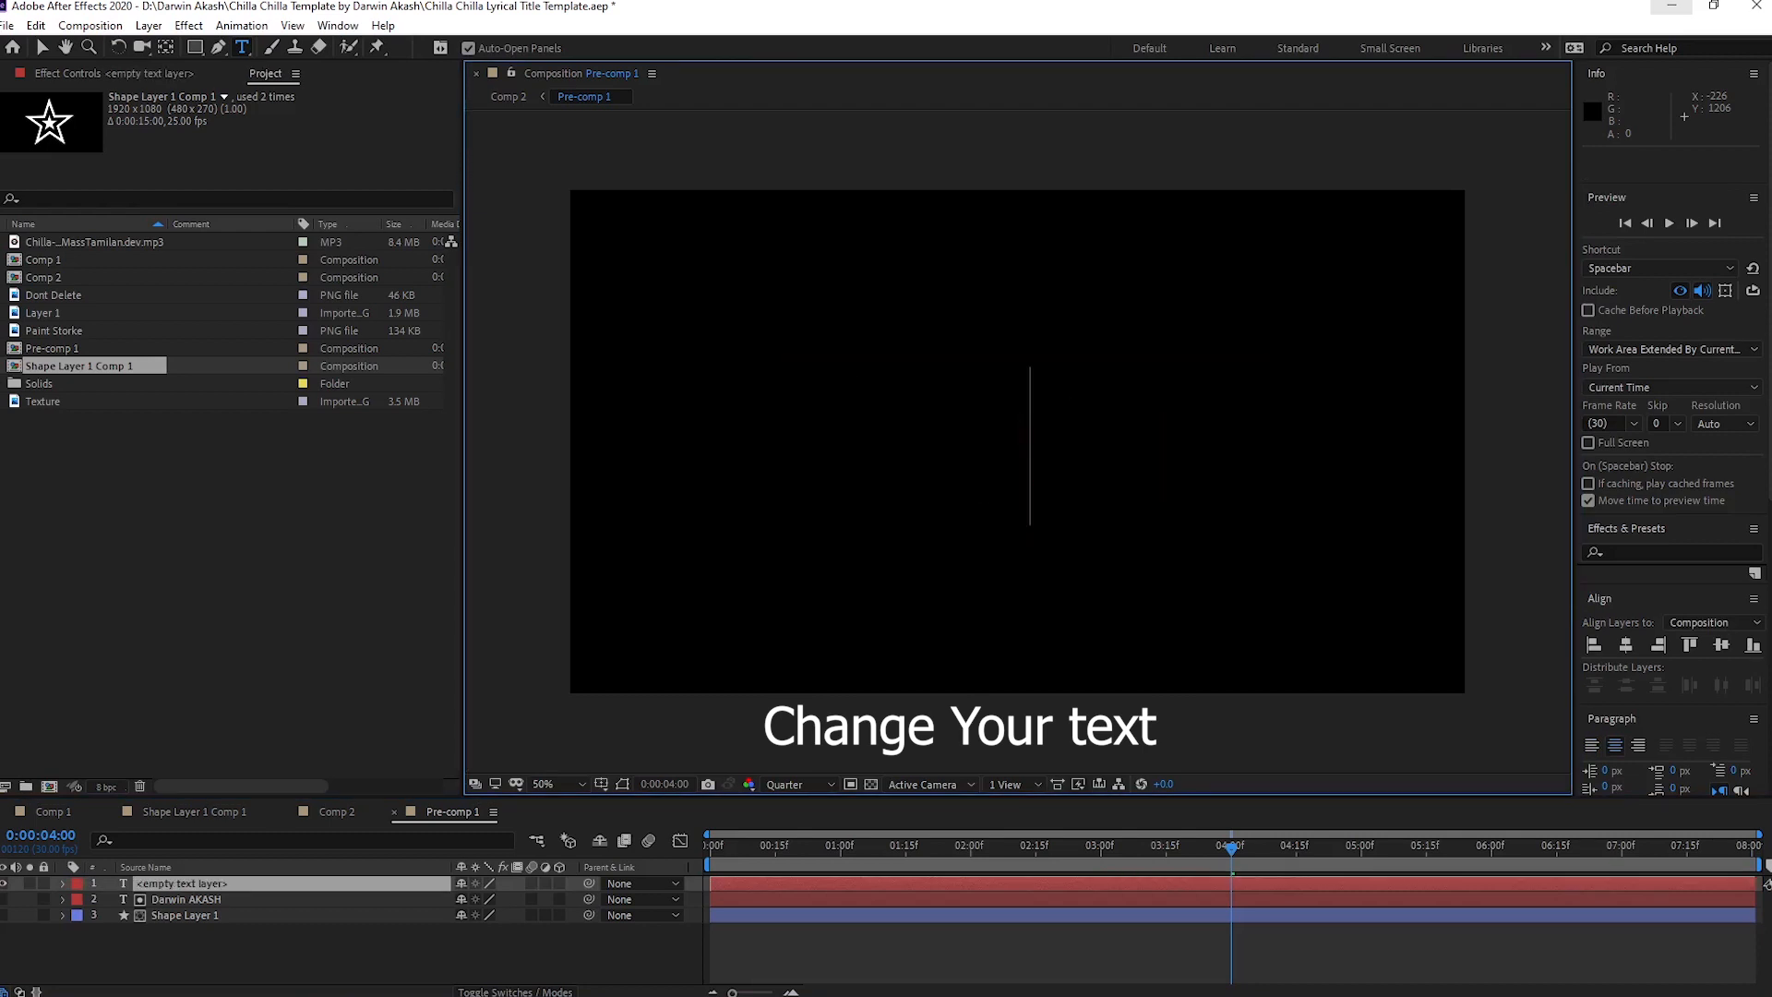
type("Darwin")
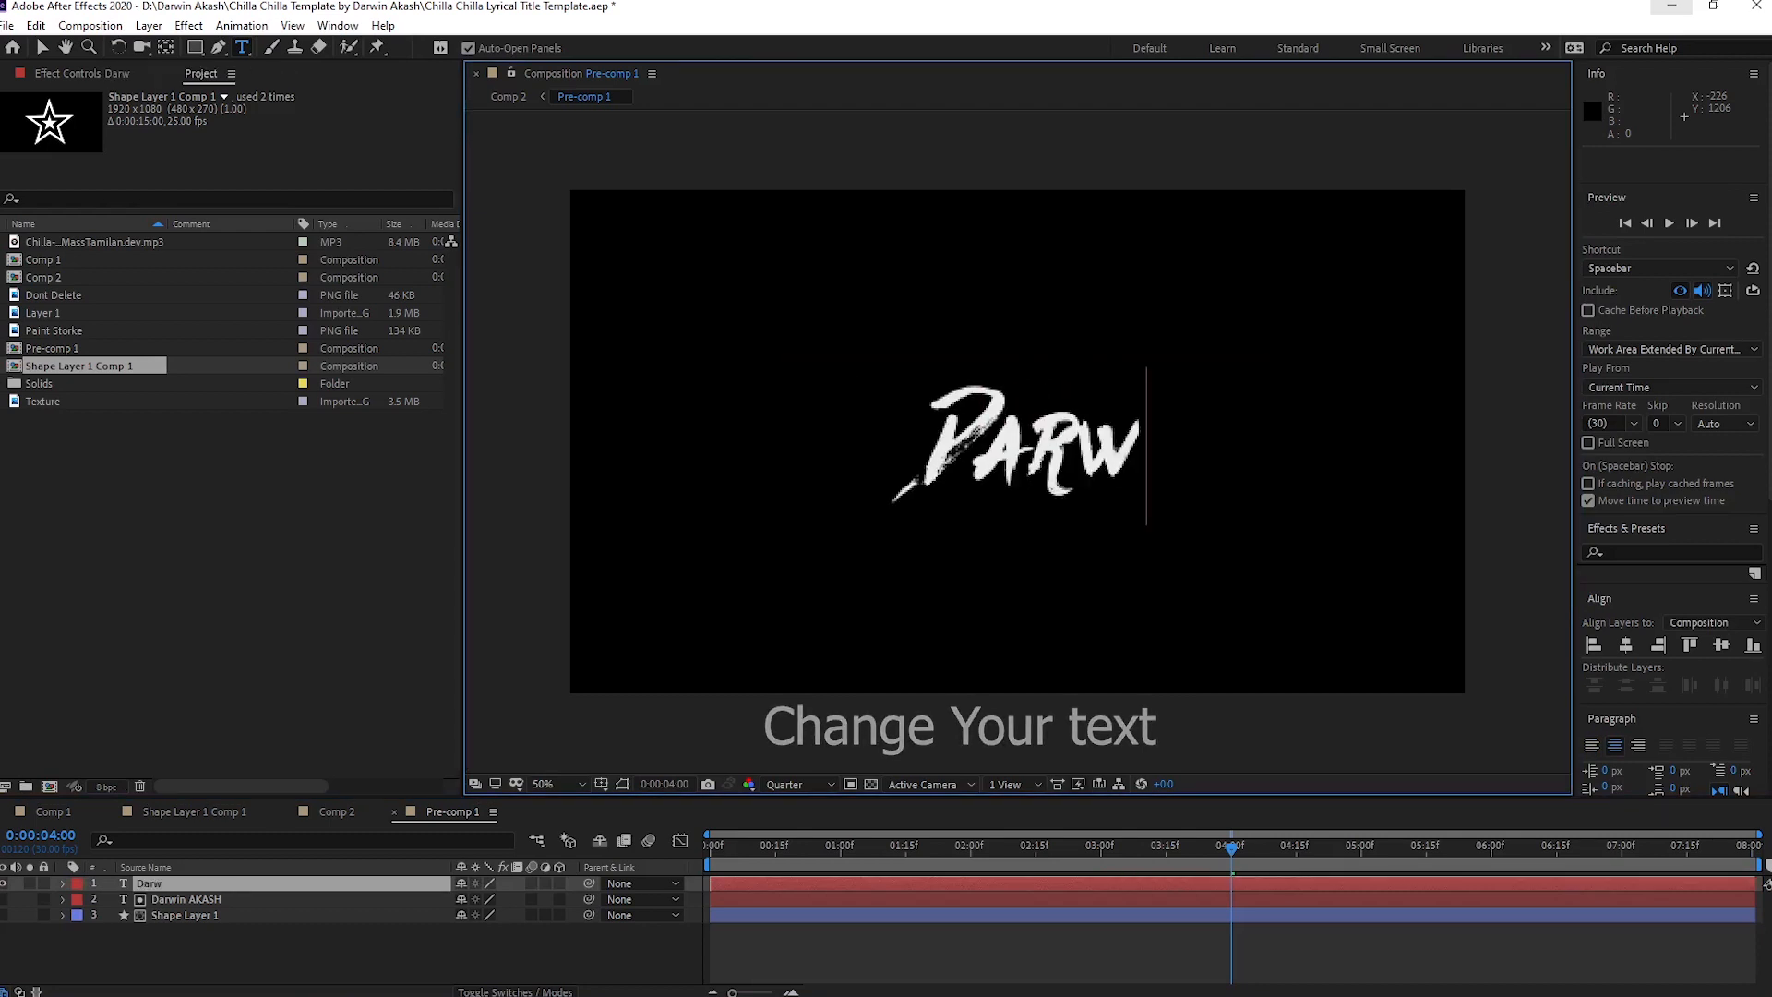
key("BackSpace")
key("BackSpace")
key("BackSpace")
key("BackSpace")
key("BackSpace")
key("BackSpace")
key("BackSpace")
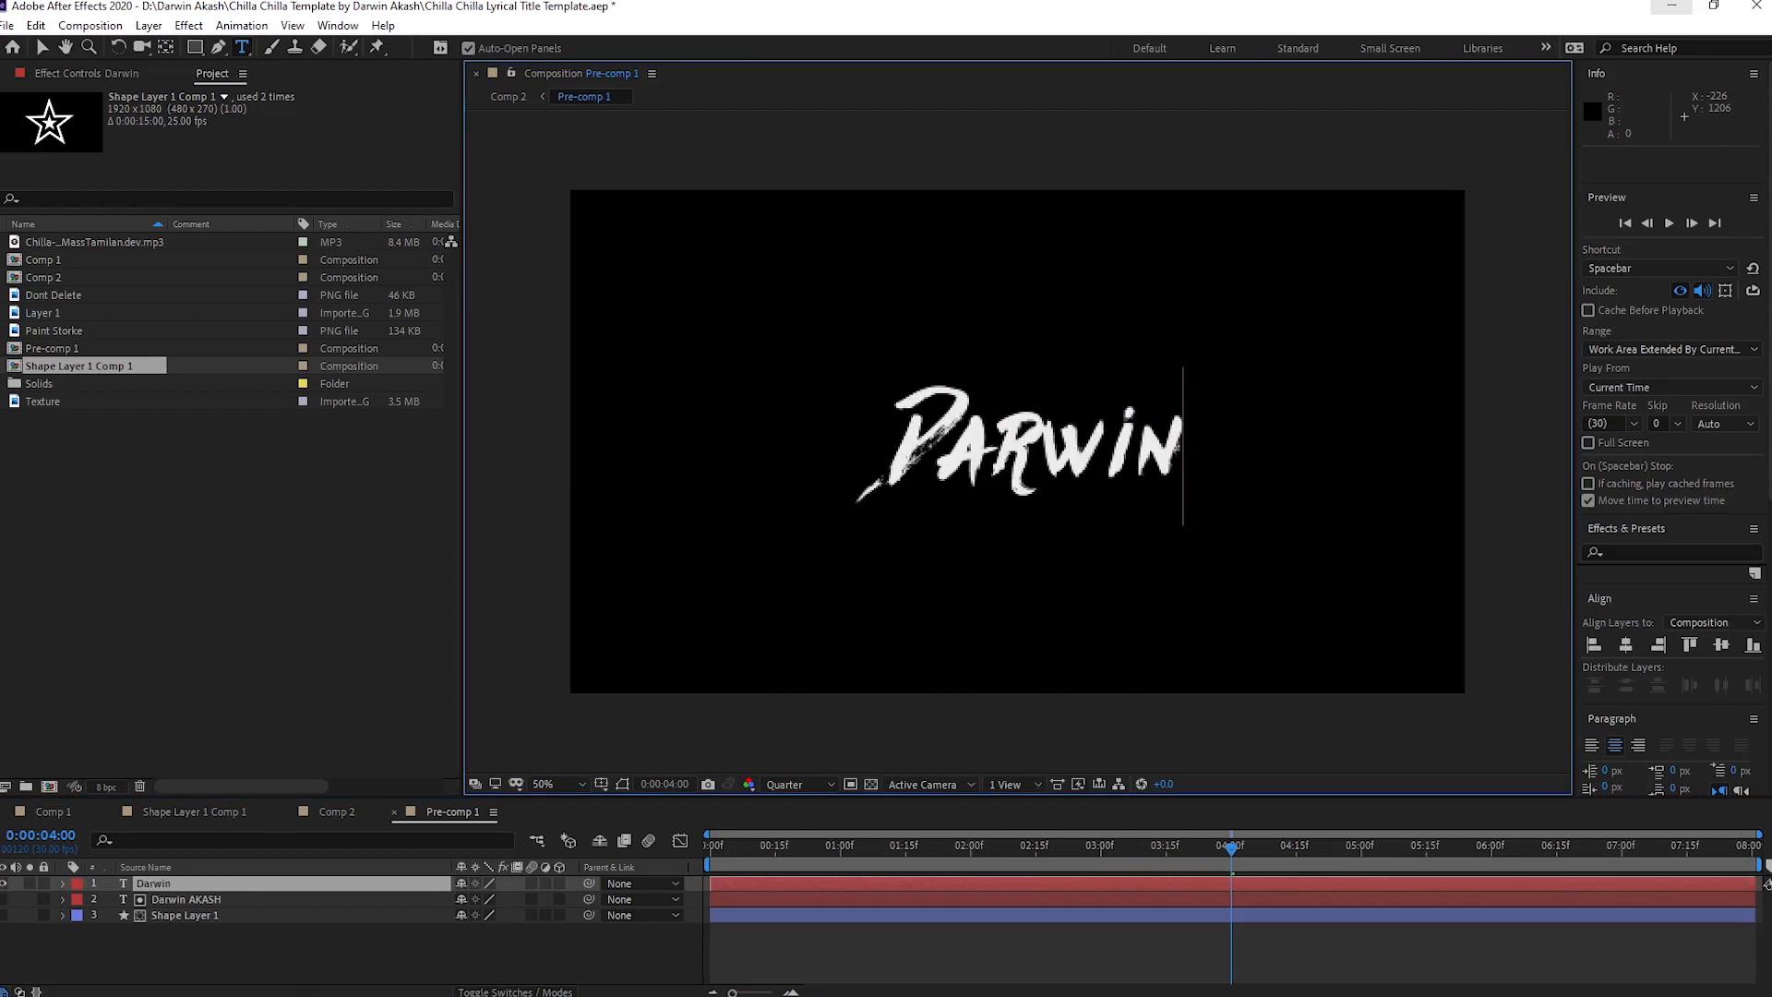
type("D")
key("BackSpace")
type("Darw")
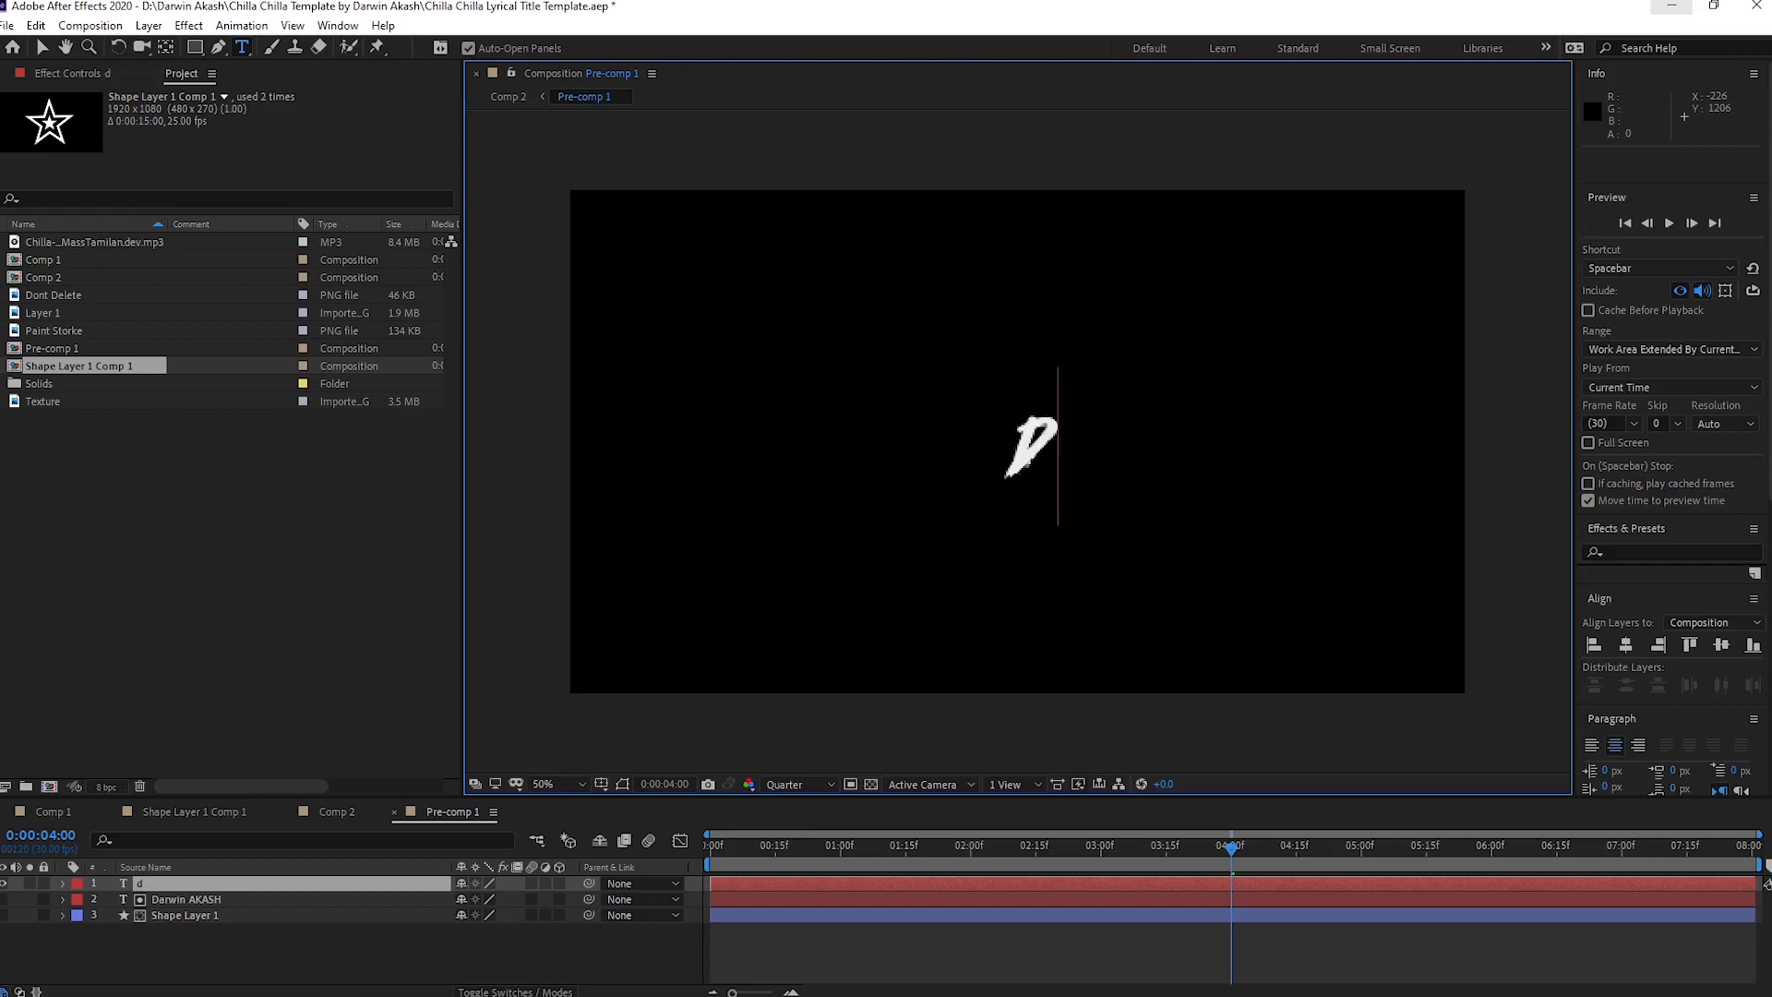
type("in")
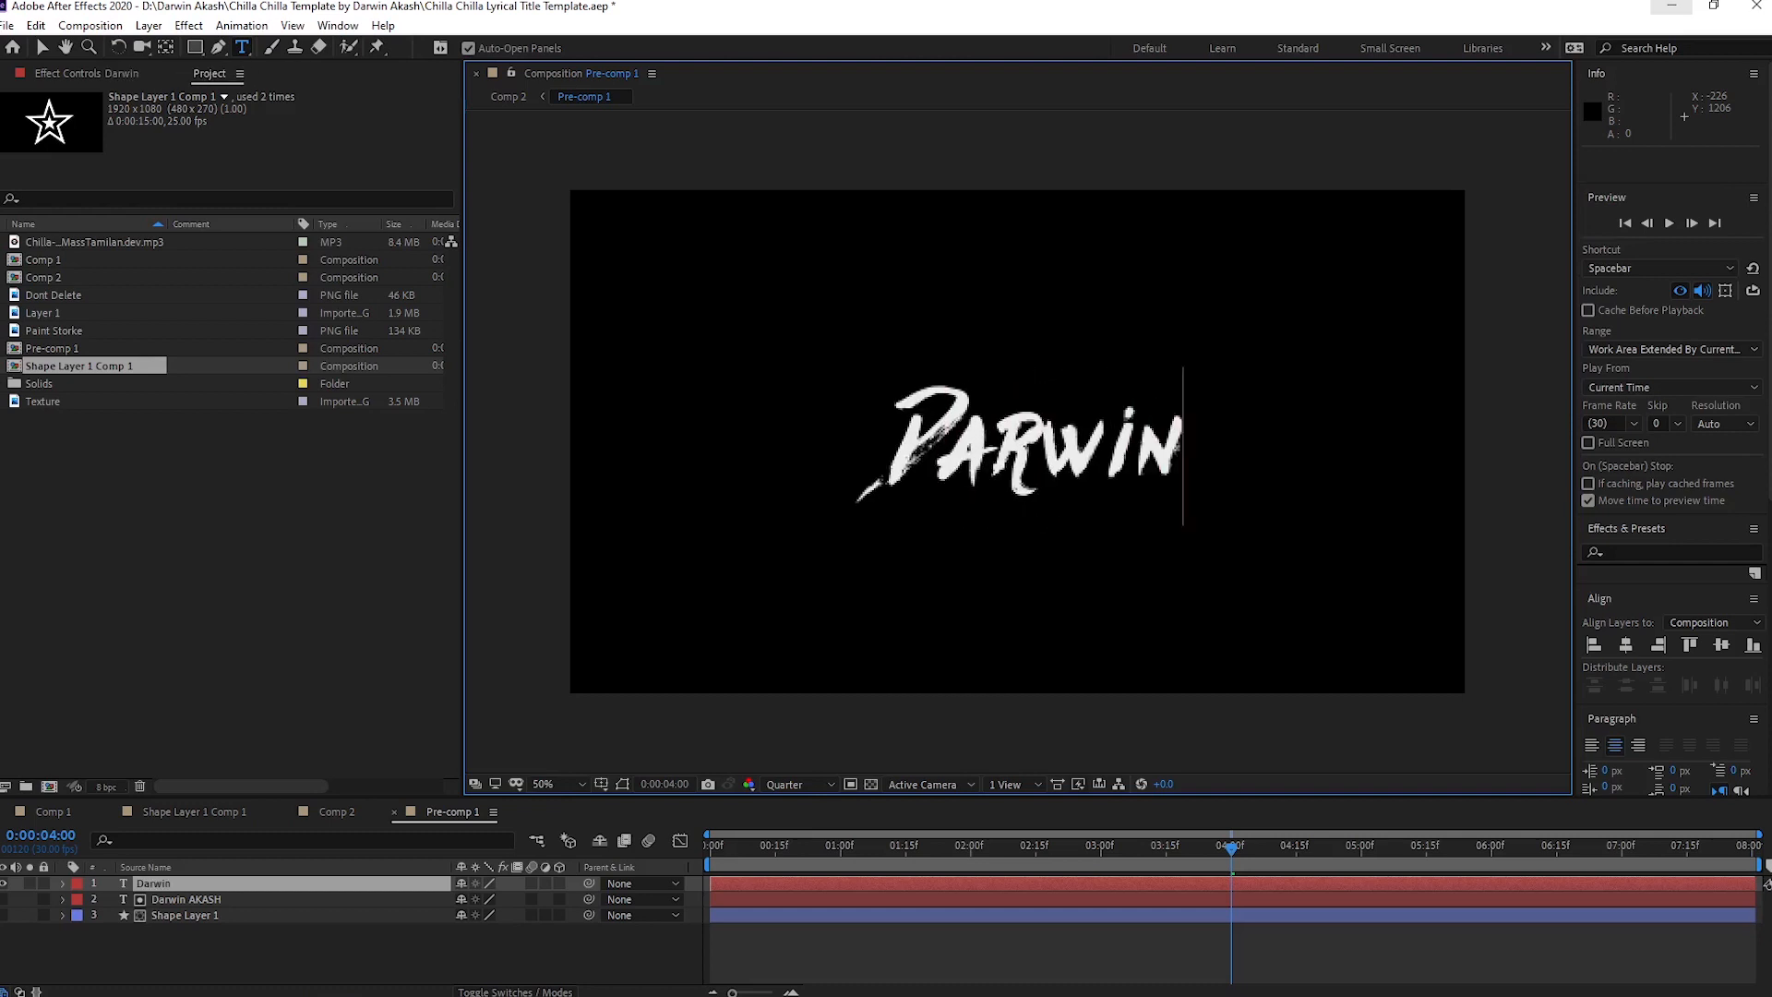
type(" Akash")
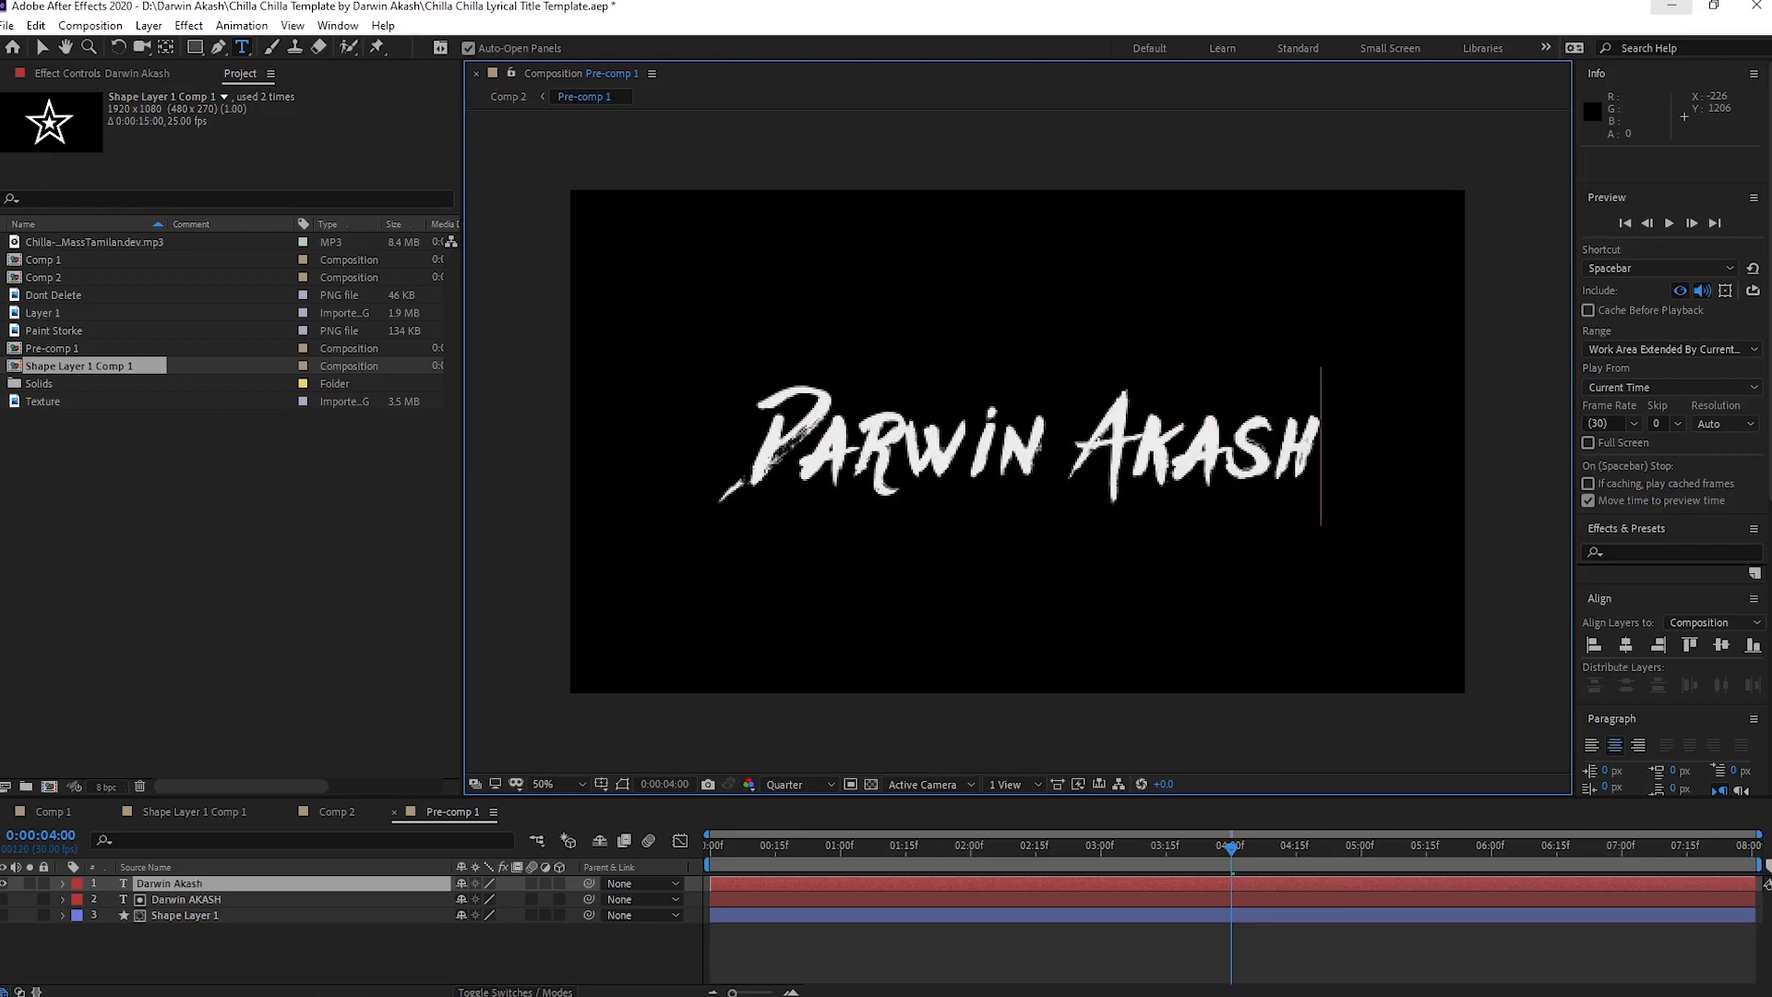
key("F2")
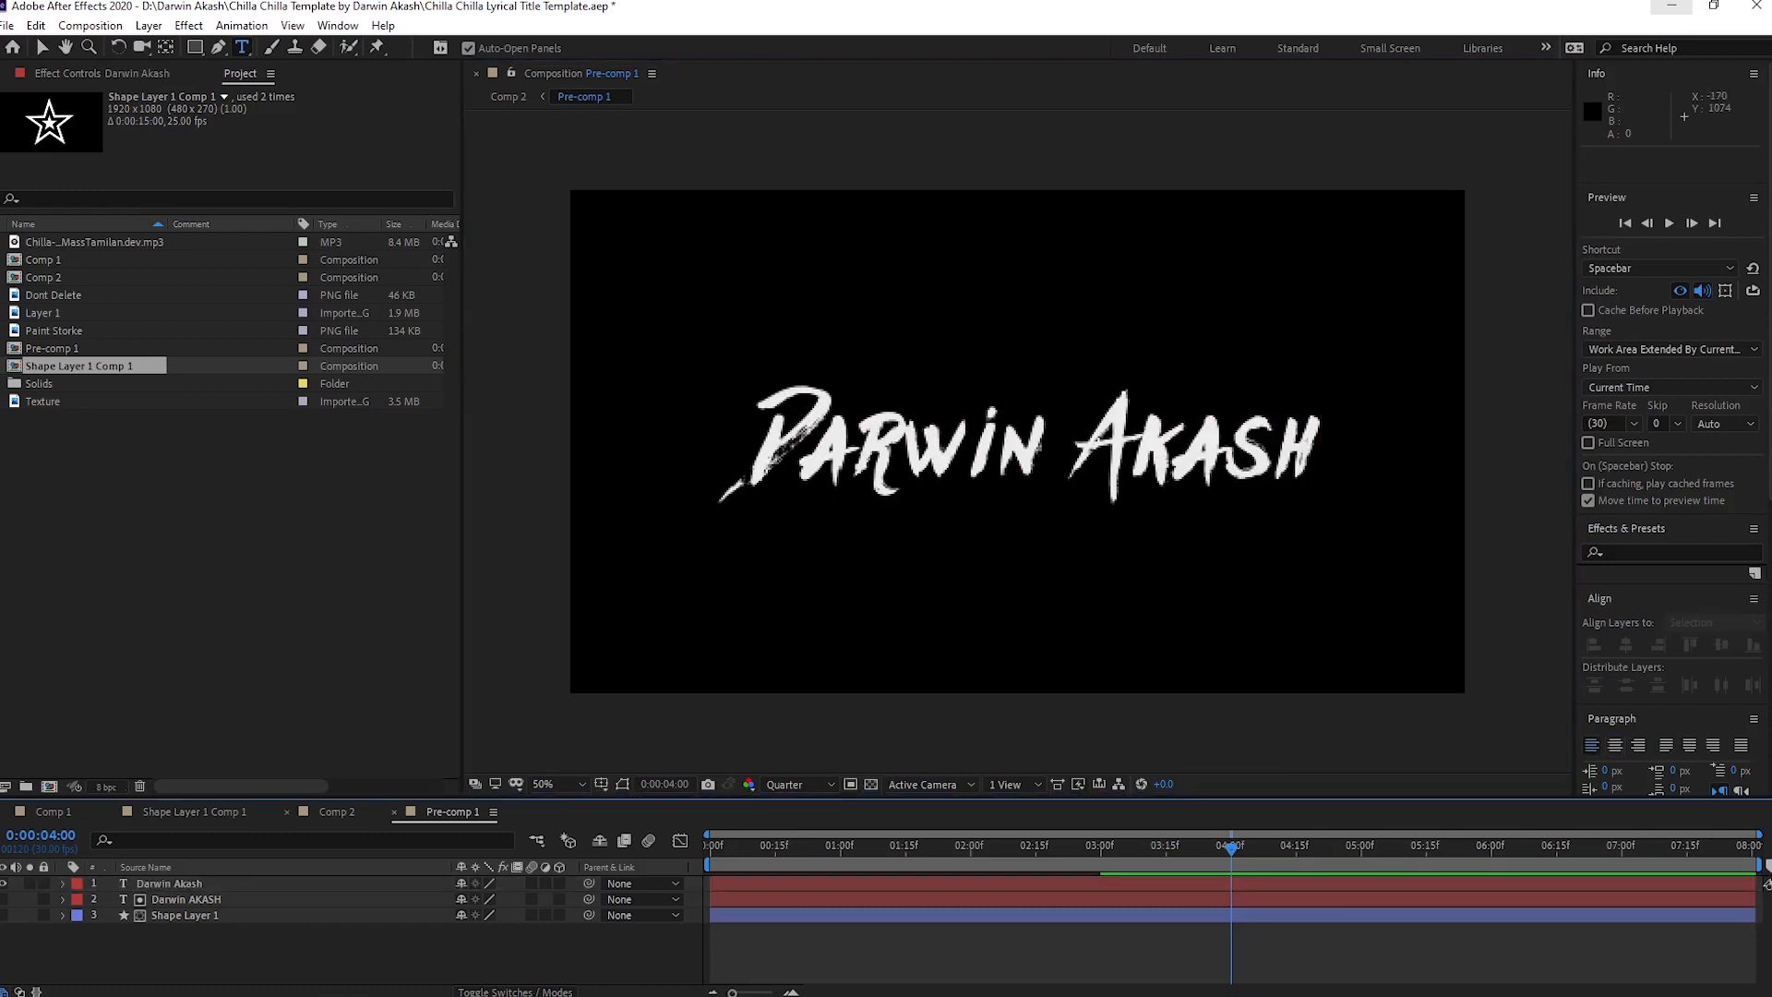
- Play Comp 2 from near the start up to 0:00:01:19 to check the new title's reveal in the camera move
left_click(336, 811)
left_click_drag(776, 845, 751, 845)
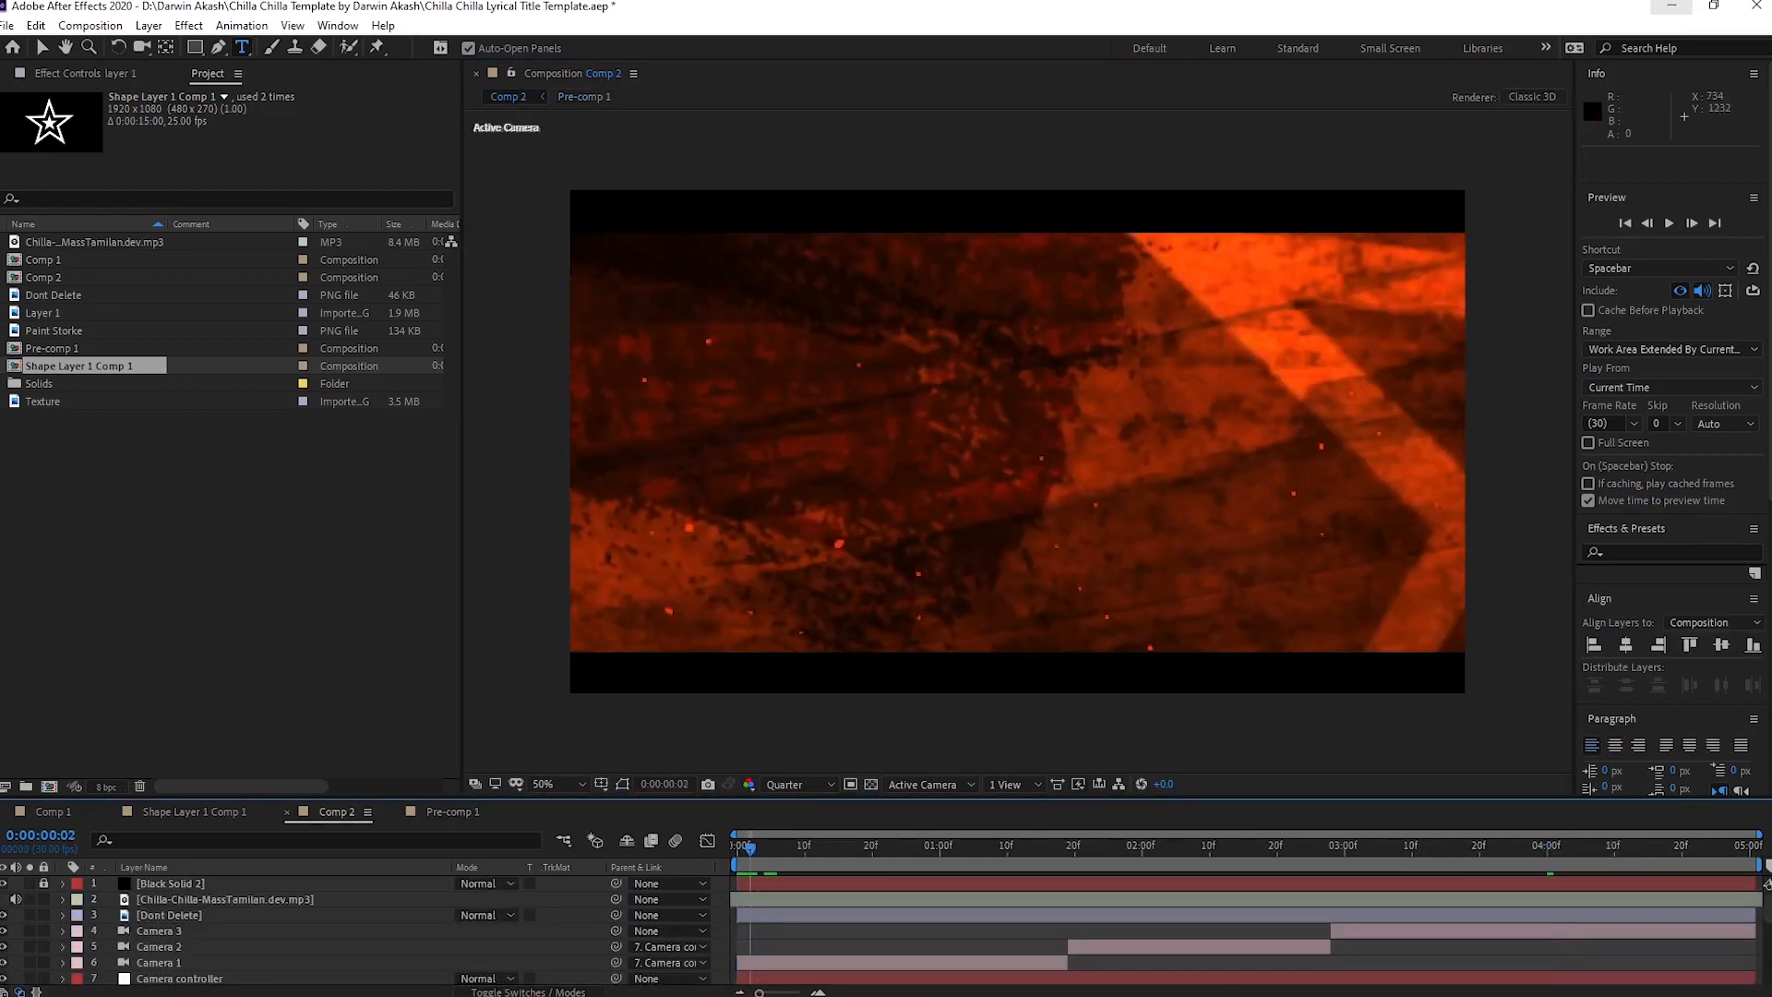
key("space")
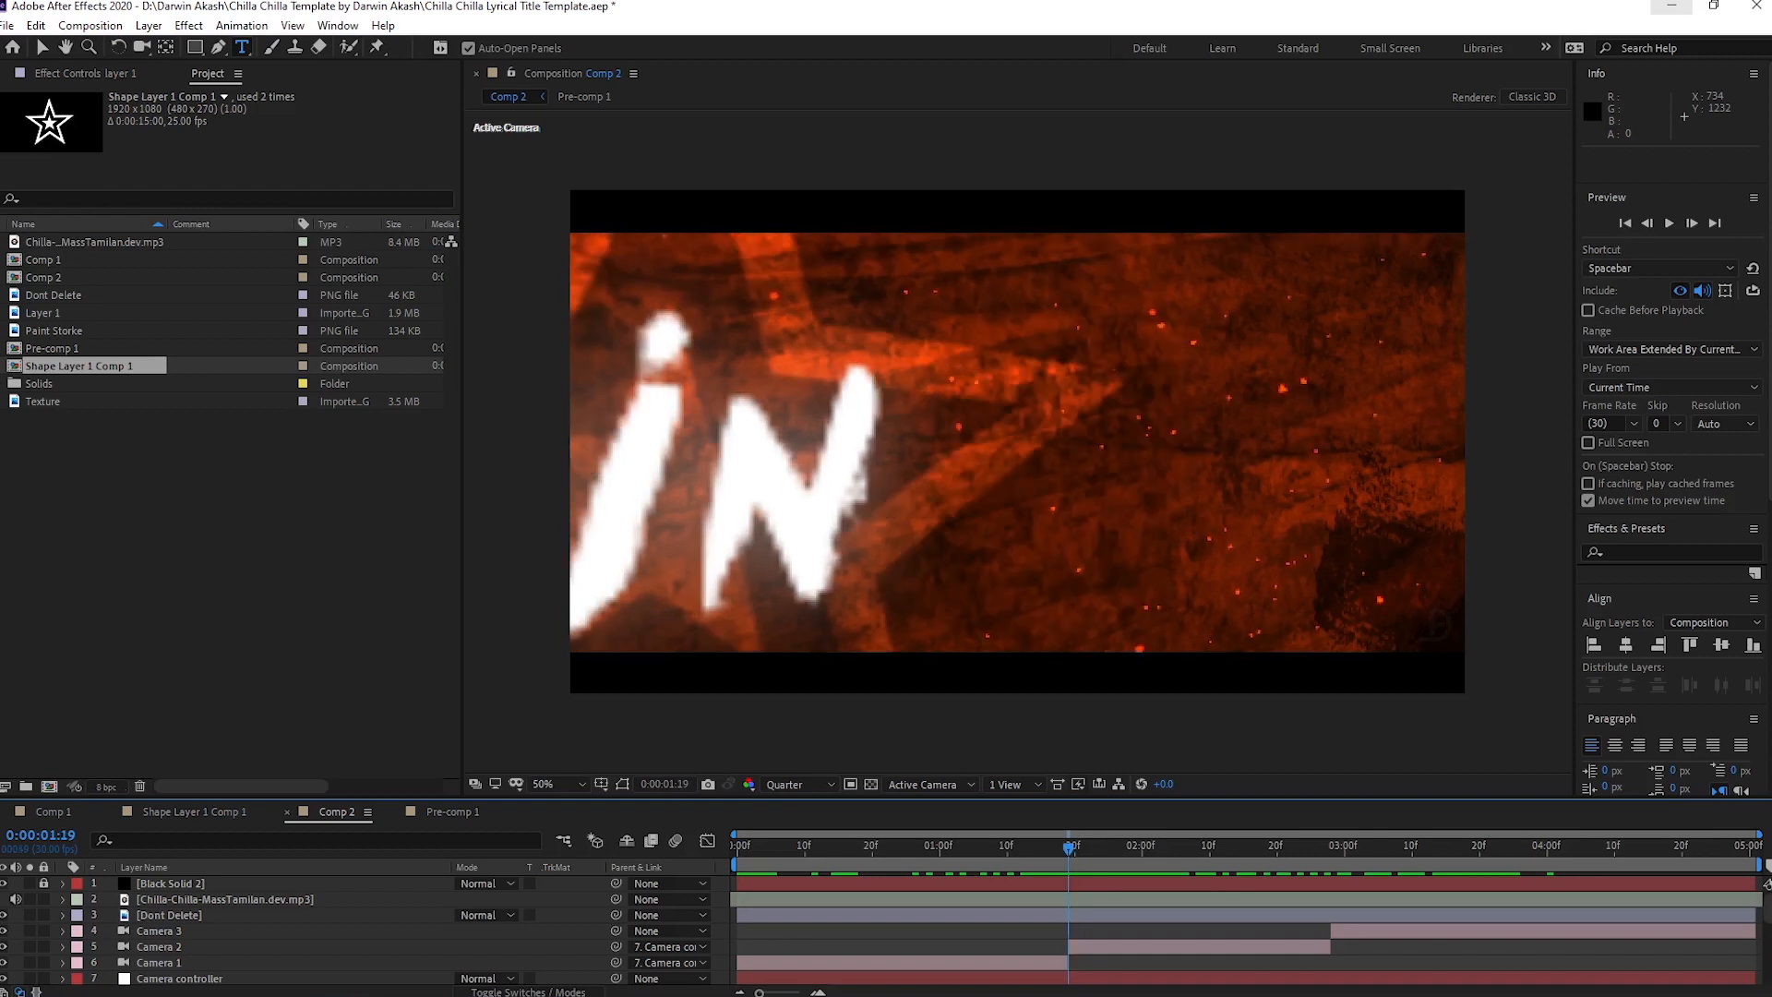
- Reveal the title layer's Range Selector Start keyframes in Pre-comp 1, shift the middle pair two frames later and return its second keyframe to 0:00:01:20
left_click(452, 812)
left_click(169, 883)
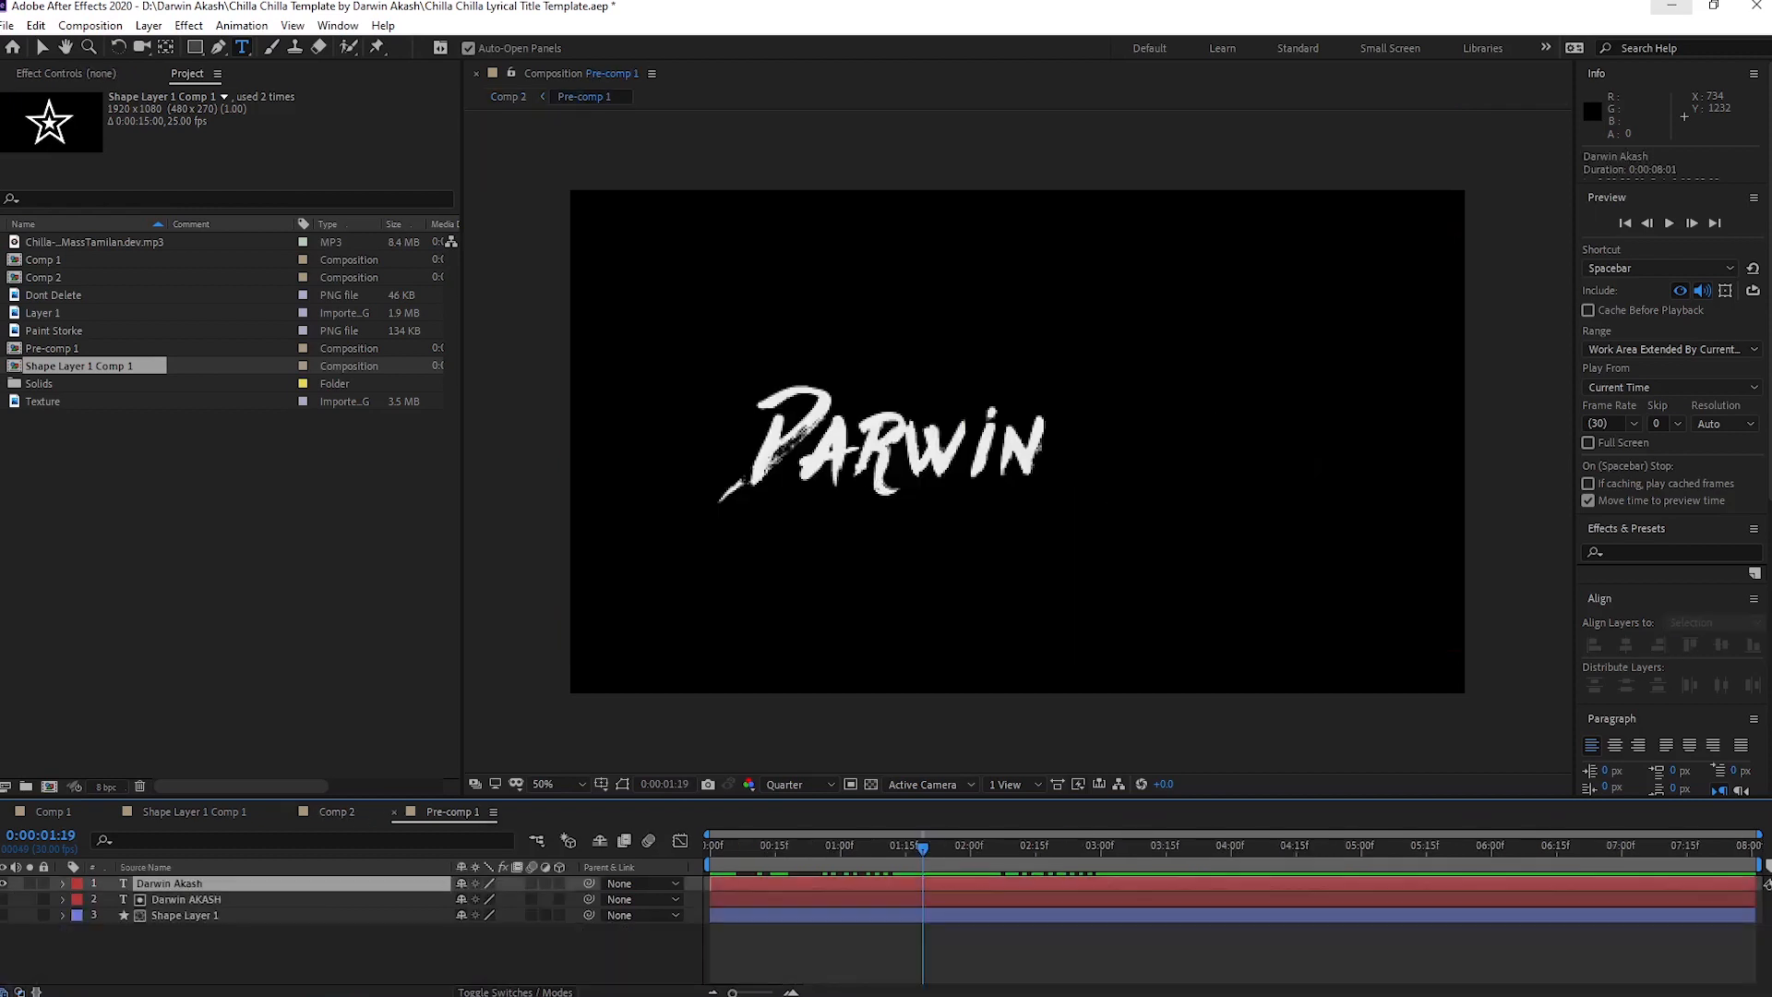
key("u")
left_click(928, 914)
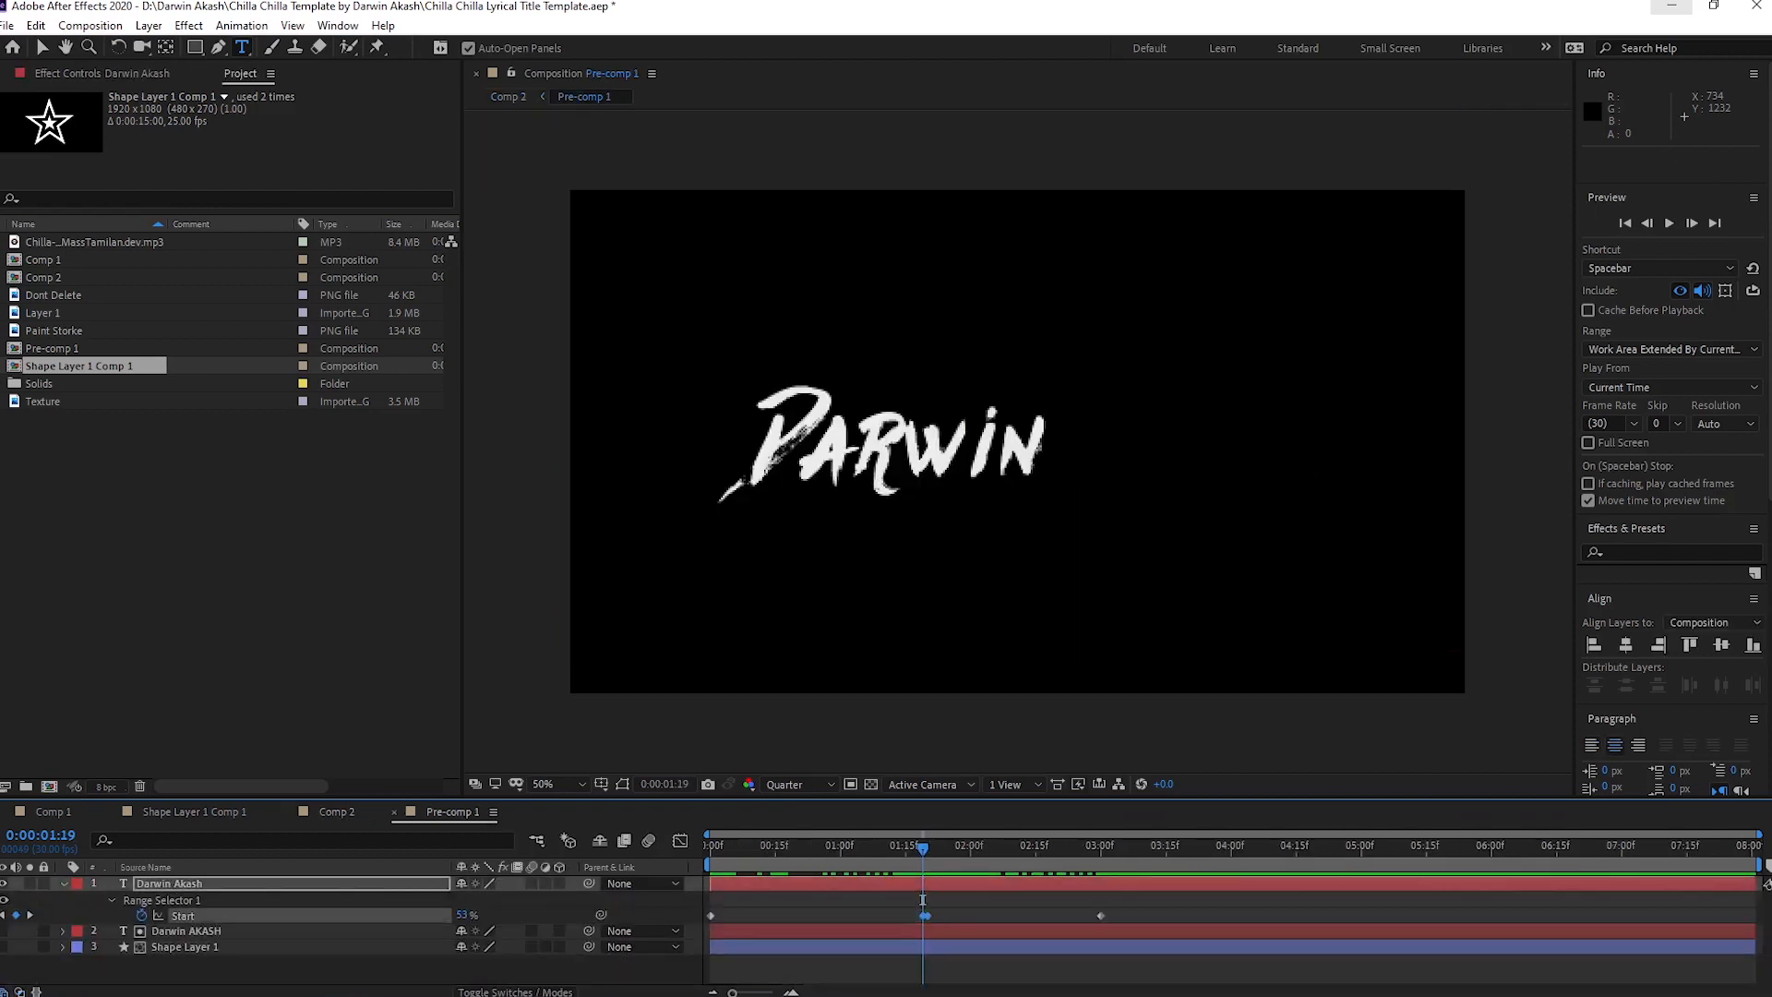
key("alt+Right")
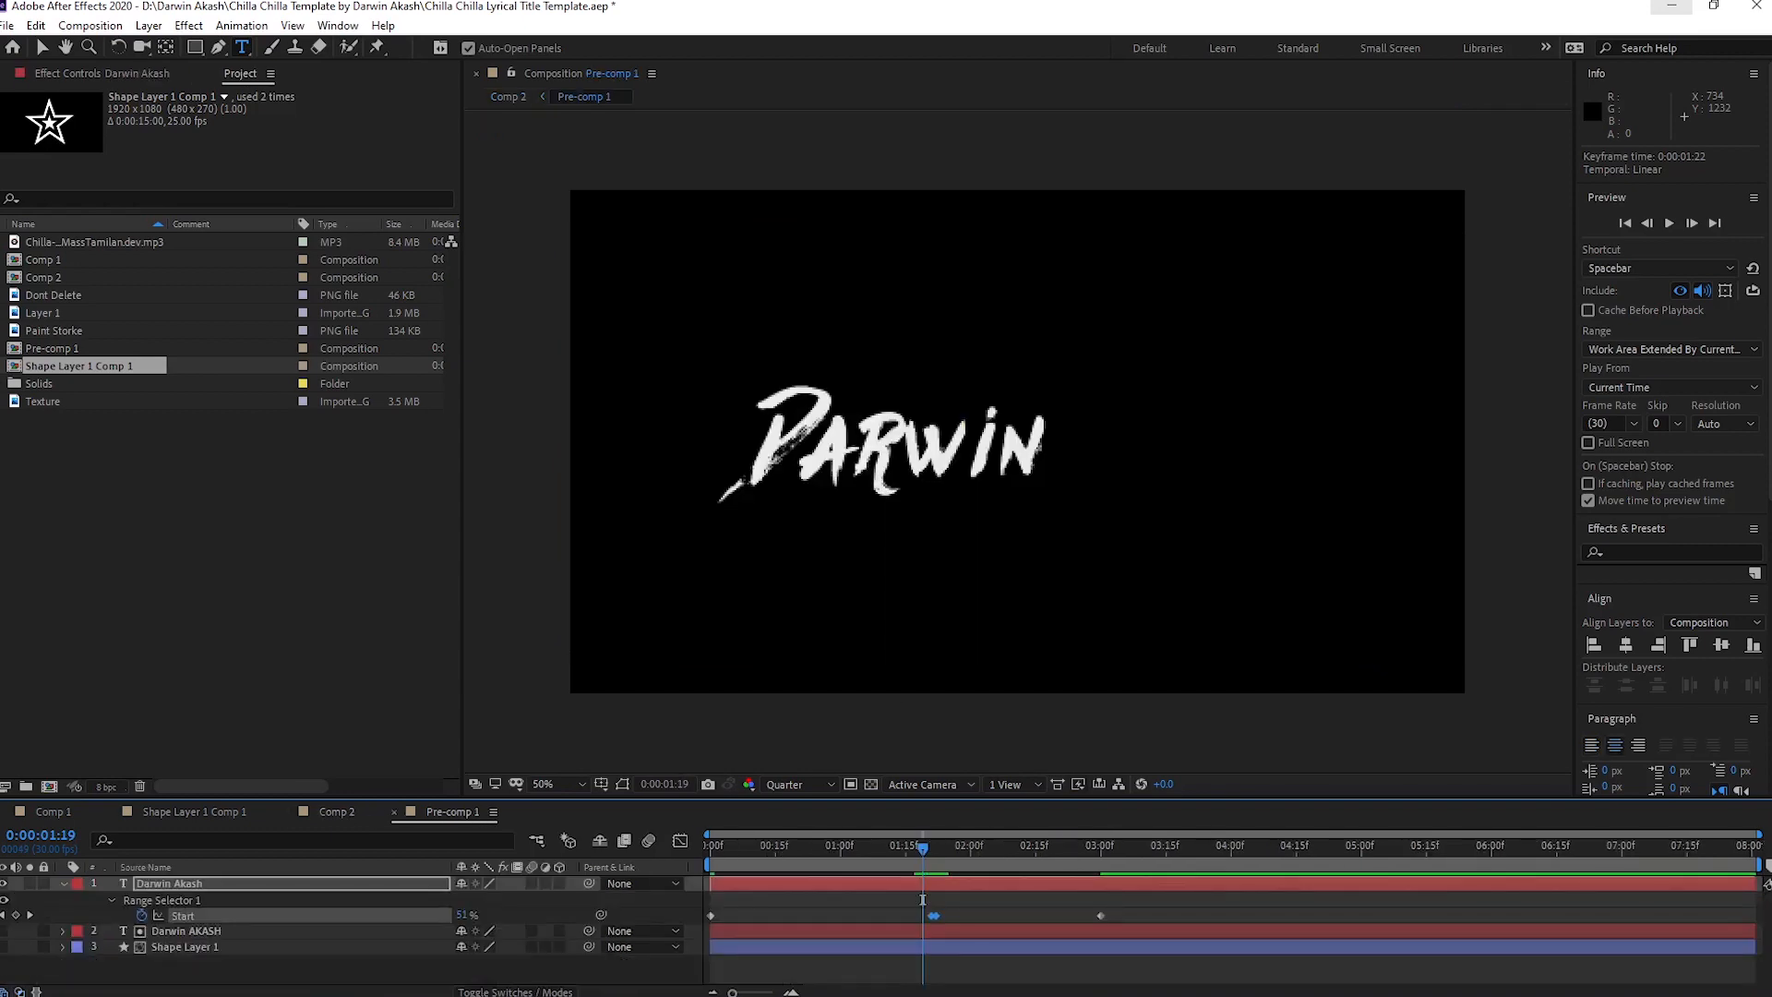
left_click_drag(934, 915, 925, 915)
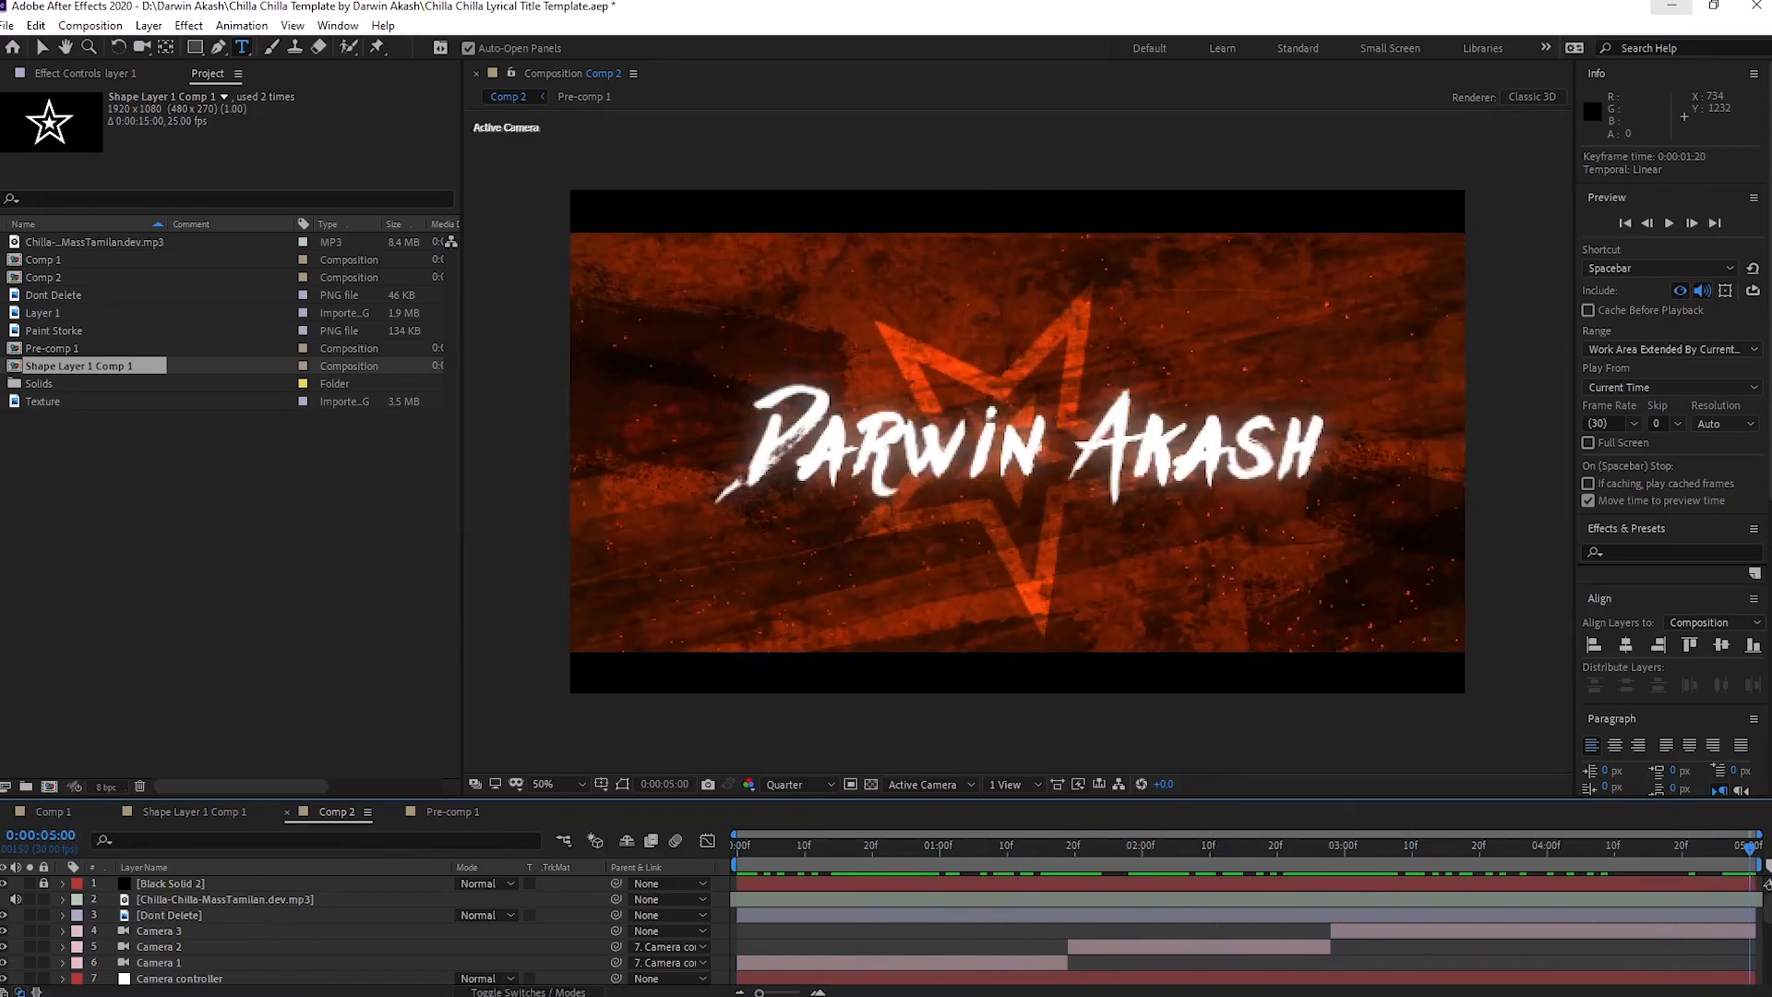
- Send Comp 2 to the Adobe Media Encoder queue and save its output as Comp 2.mp4 in the template folder's parent folder
left_click(89, 25)
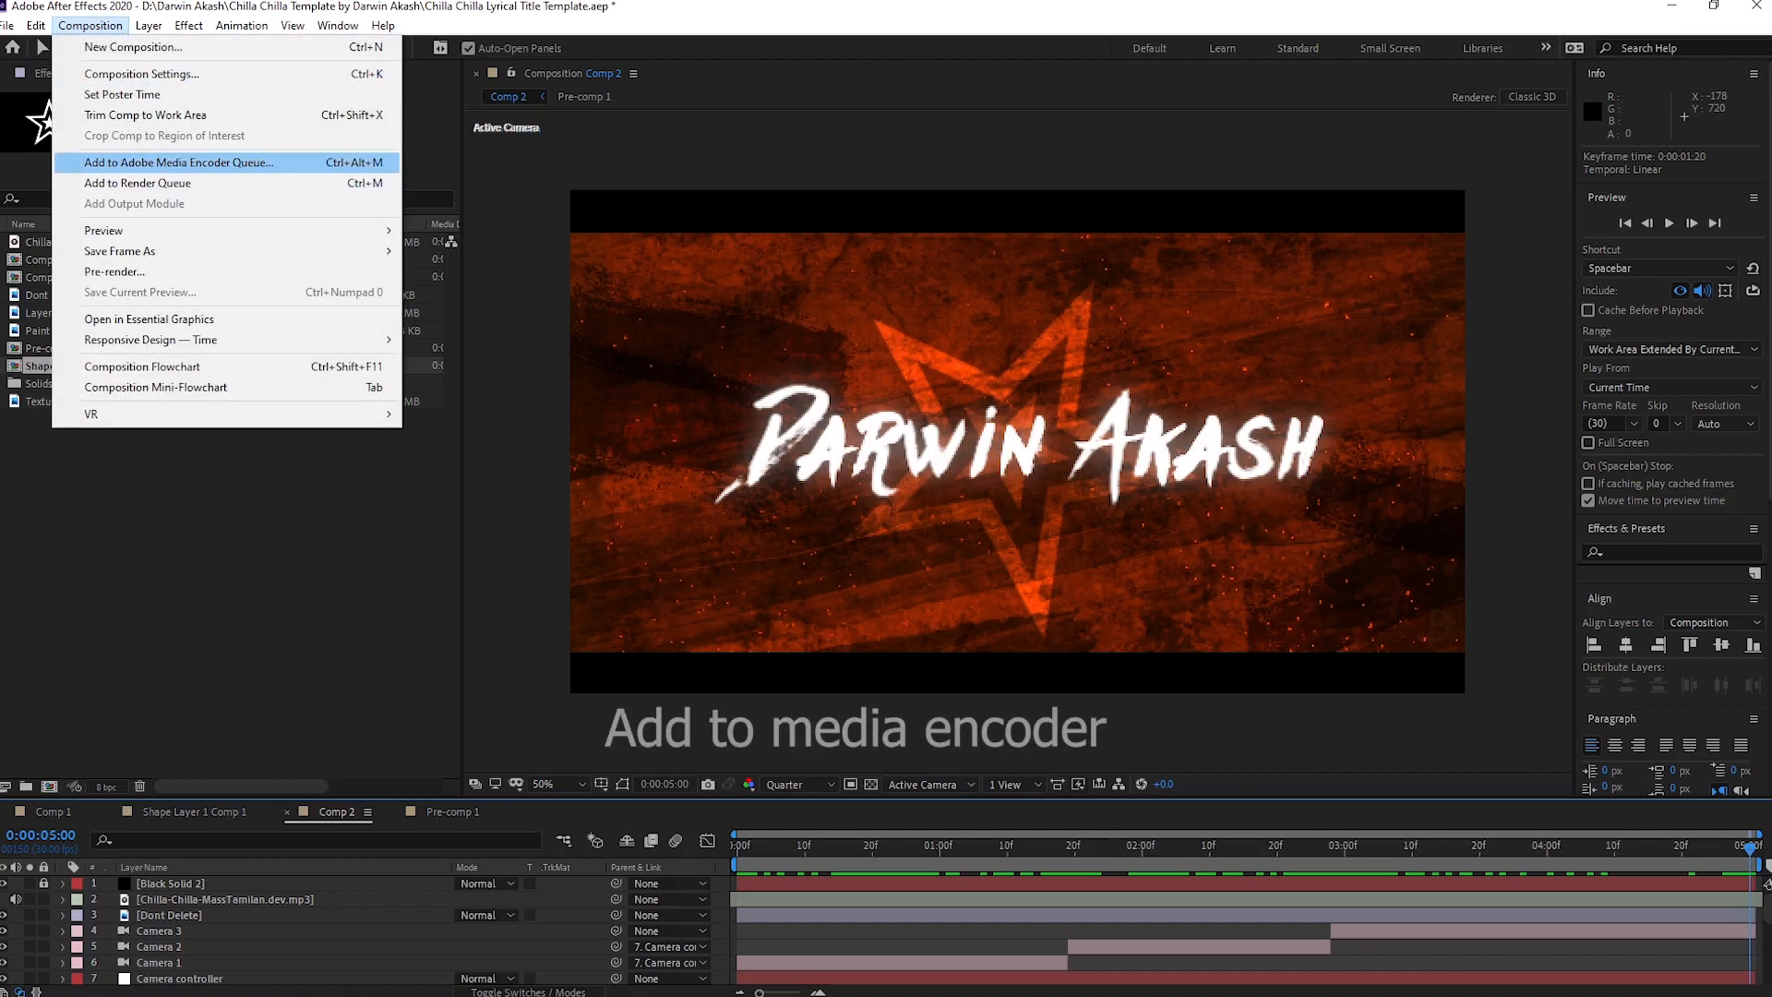
left_click(178, 162)
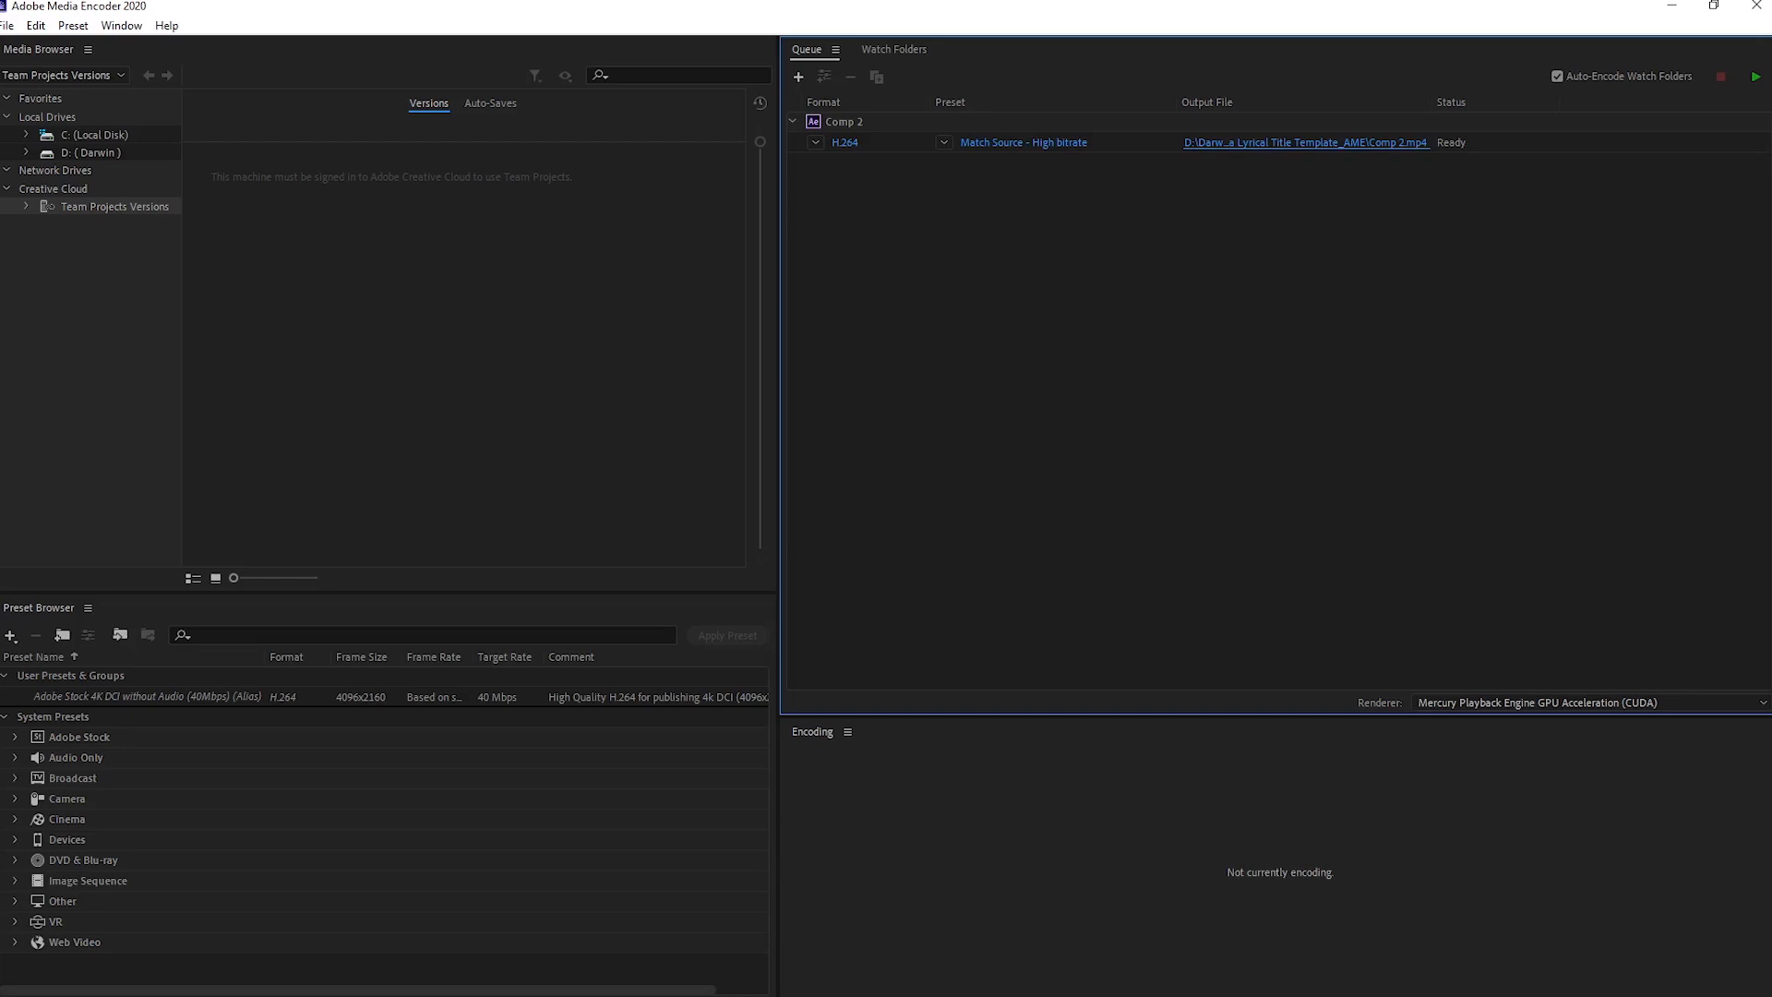
left_click(1306, 142)
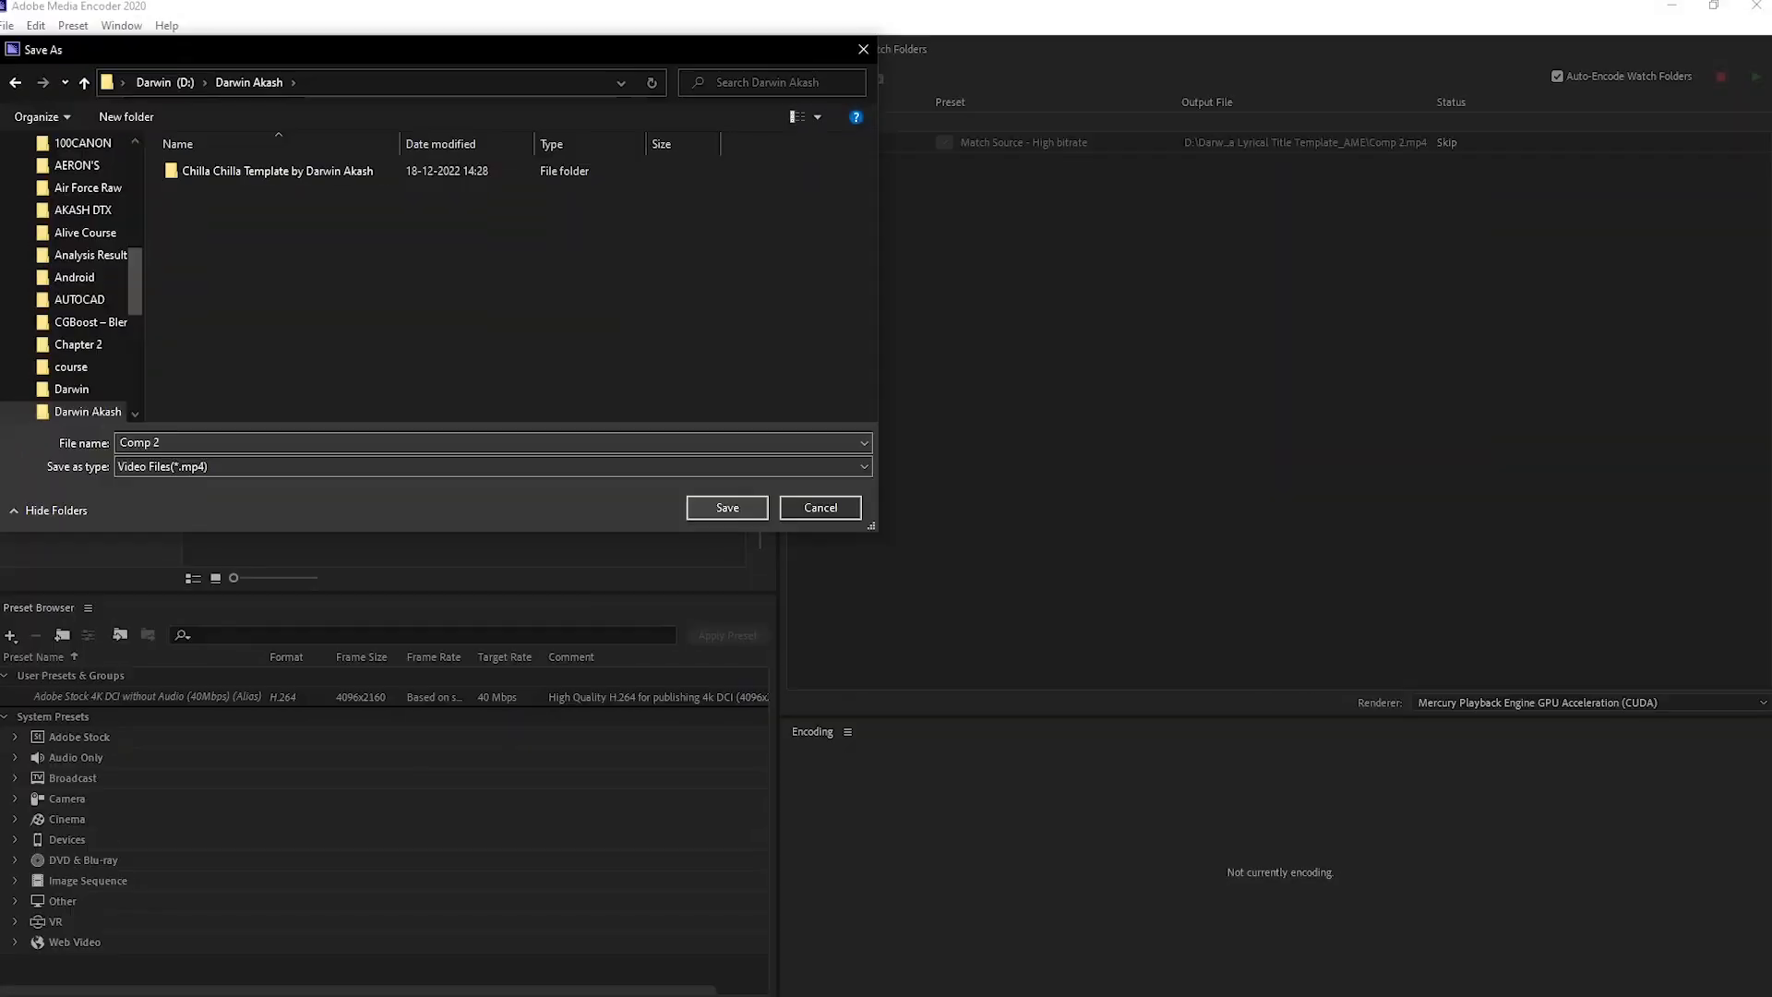
left_click(724, 506)
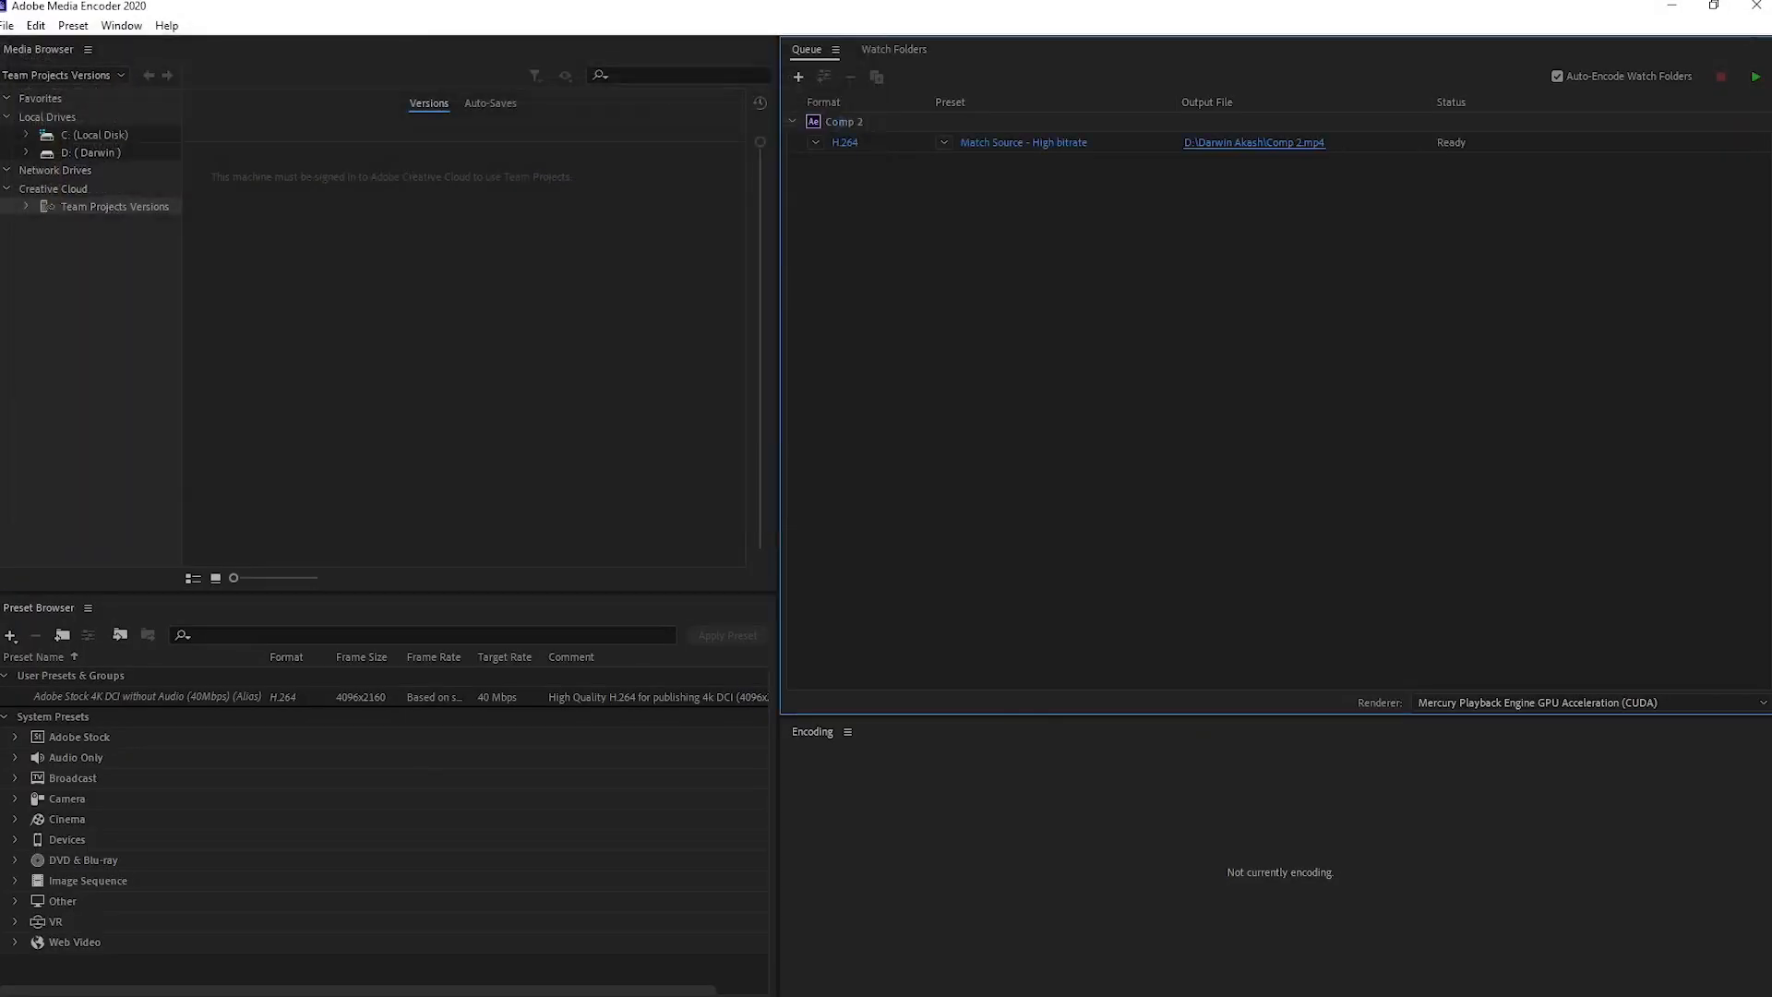
- Review Comp 2's export settings, accept H.264 with the Match Source - High bitrate preset, and start encoding the queue
key("ctrl+e")
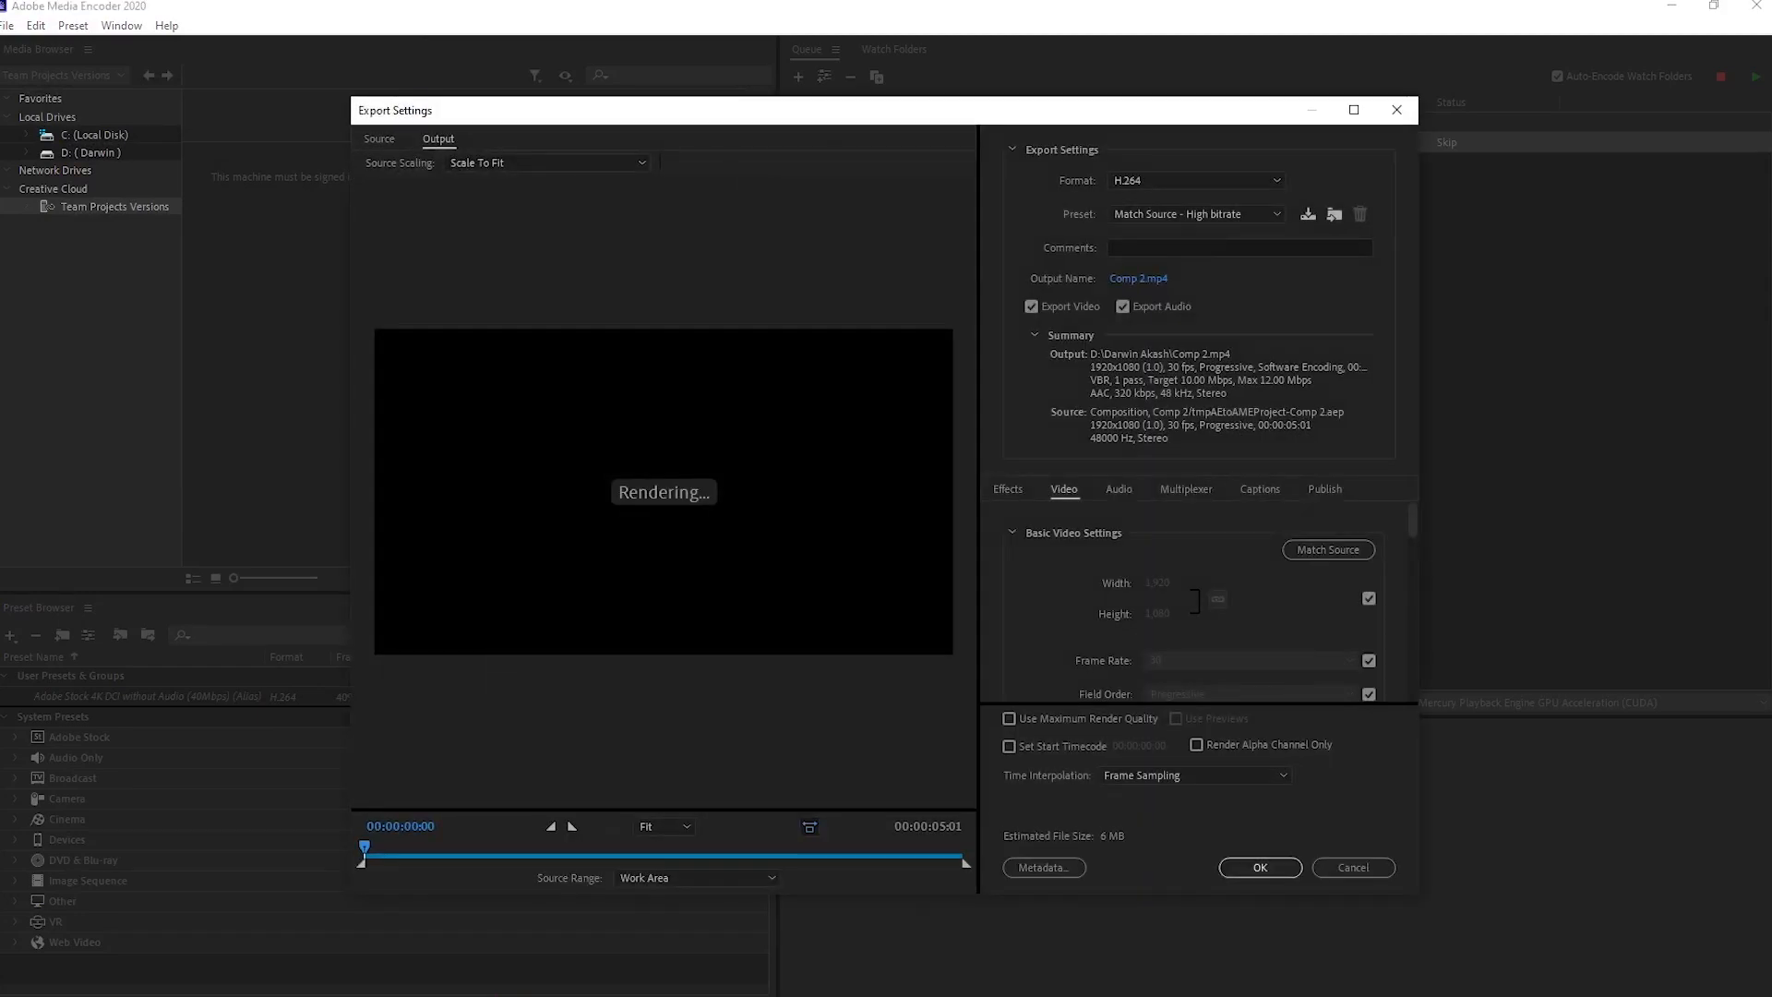
mouse_move(364, 847)
left_mouse_down()
mouse_move(843, 846)
mouse_move(365, 846)
left_mouse_up()
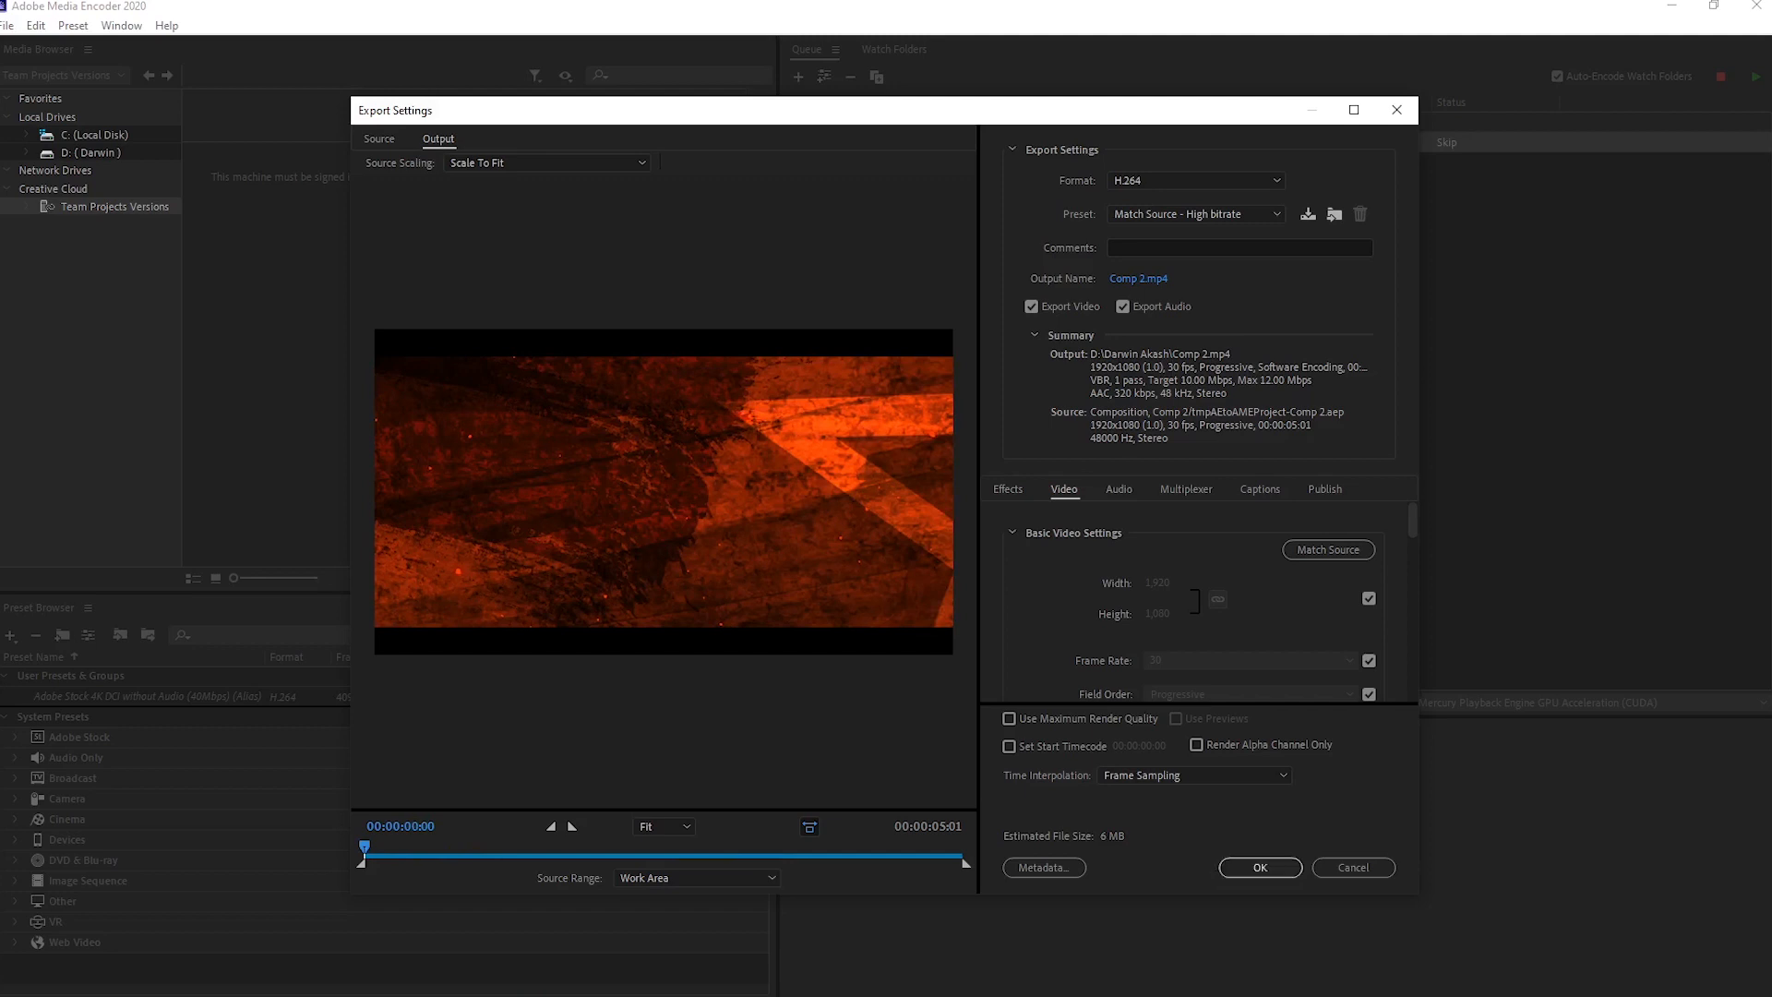
left_click(1260, 867)
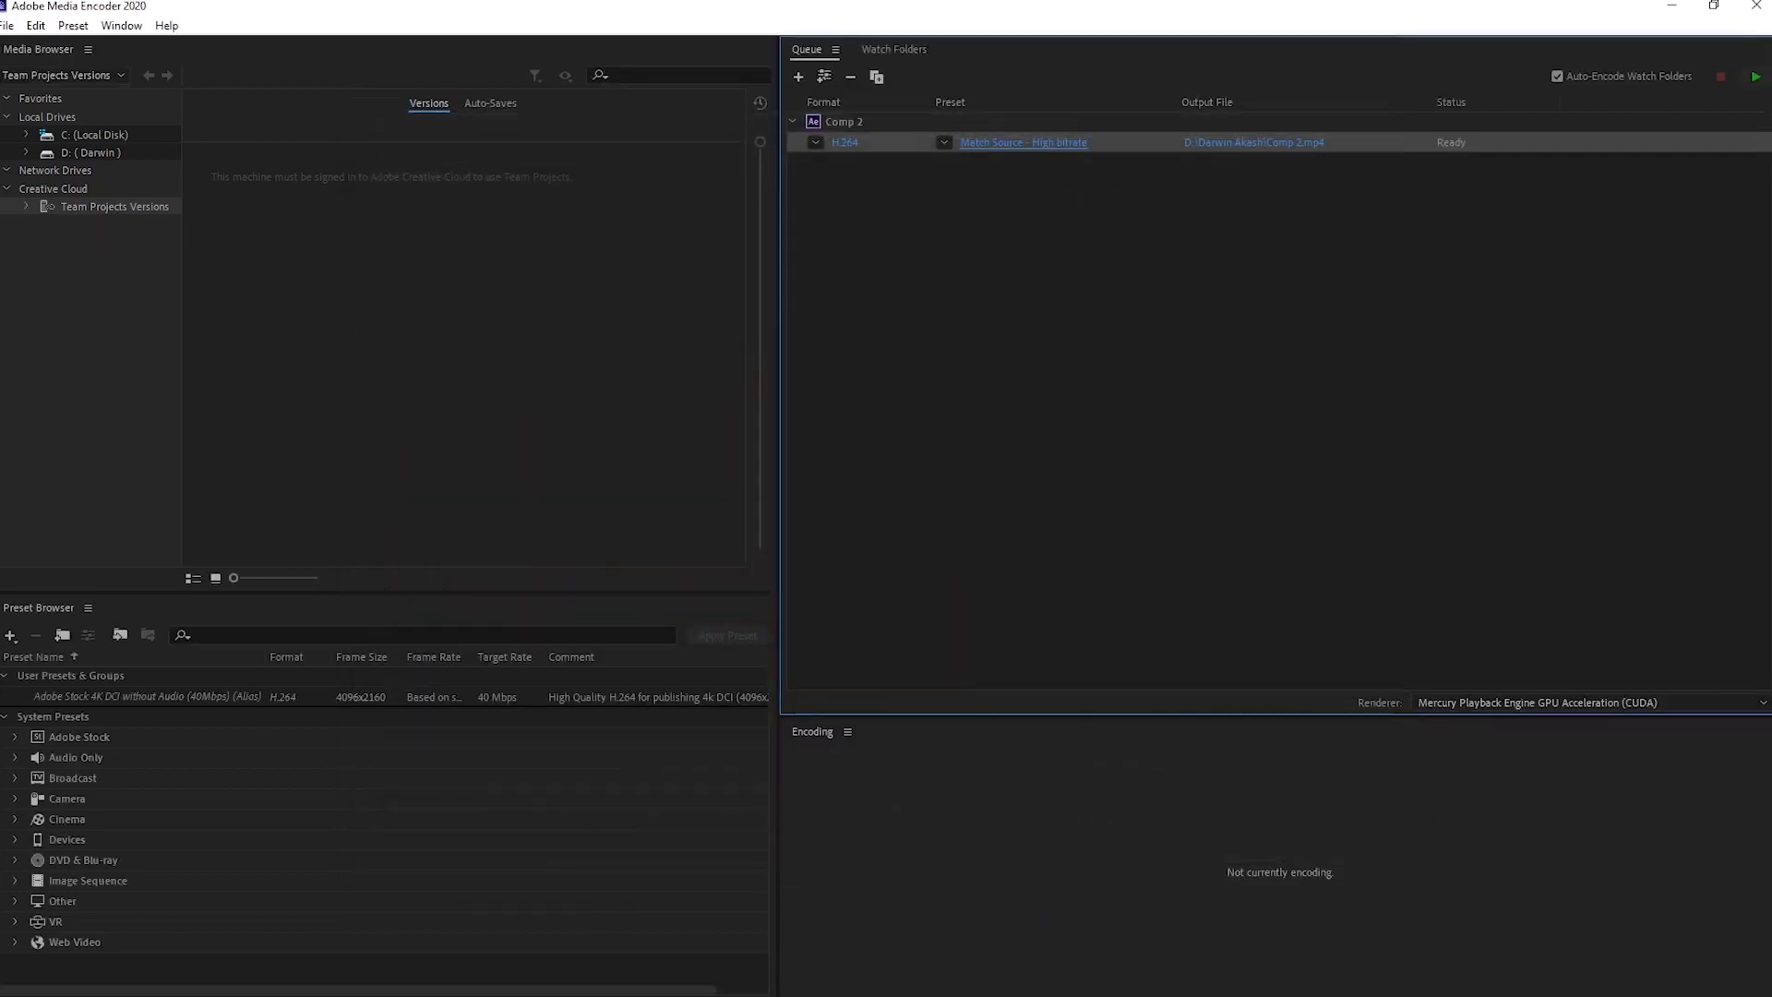
left_click(1754, 76)
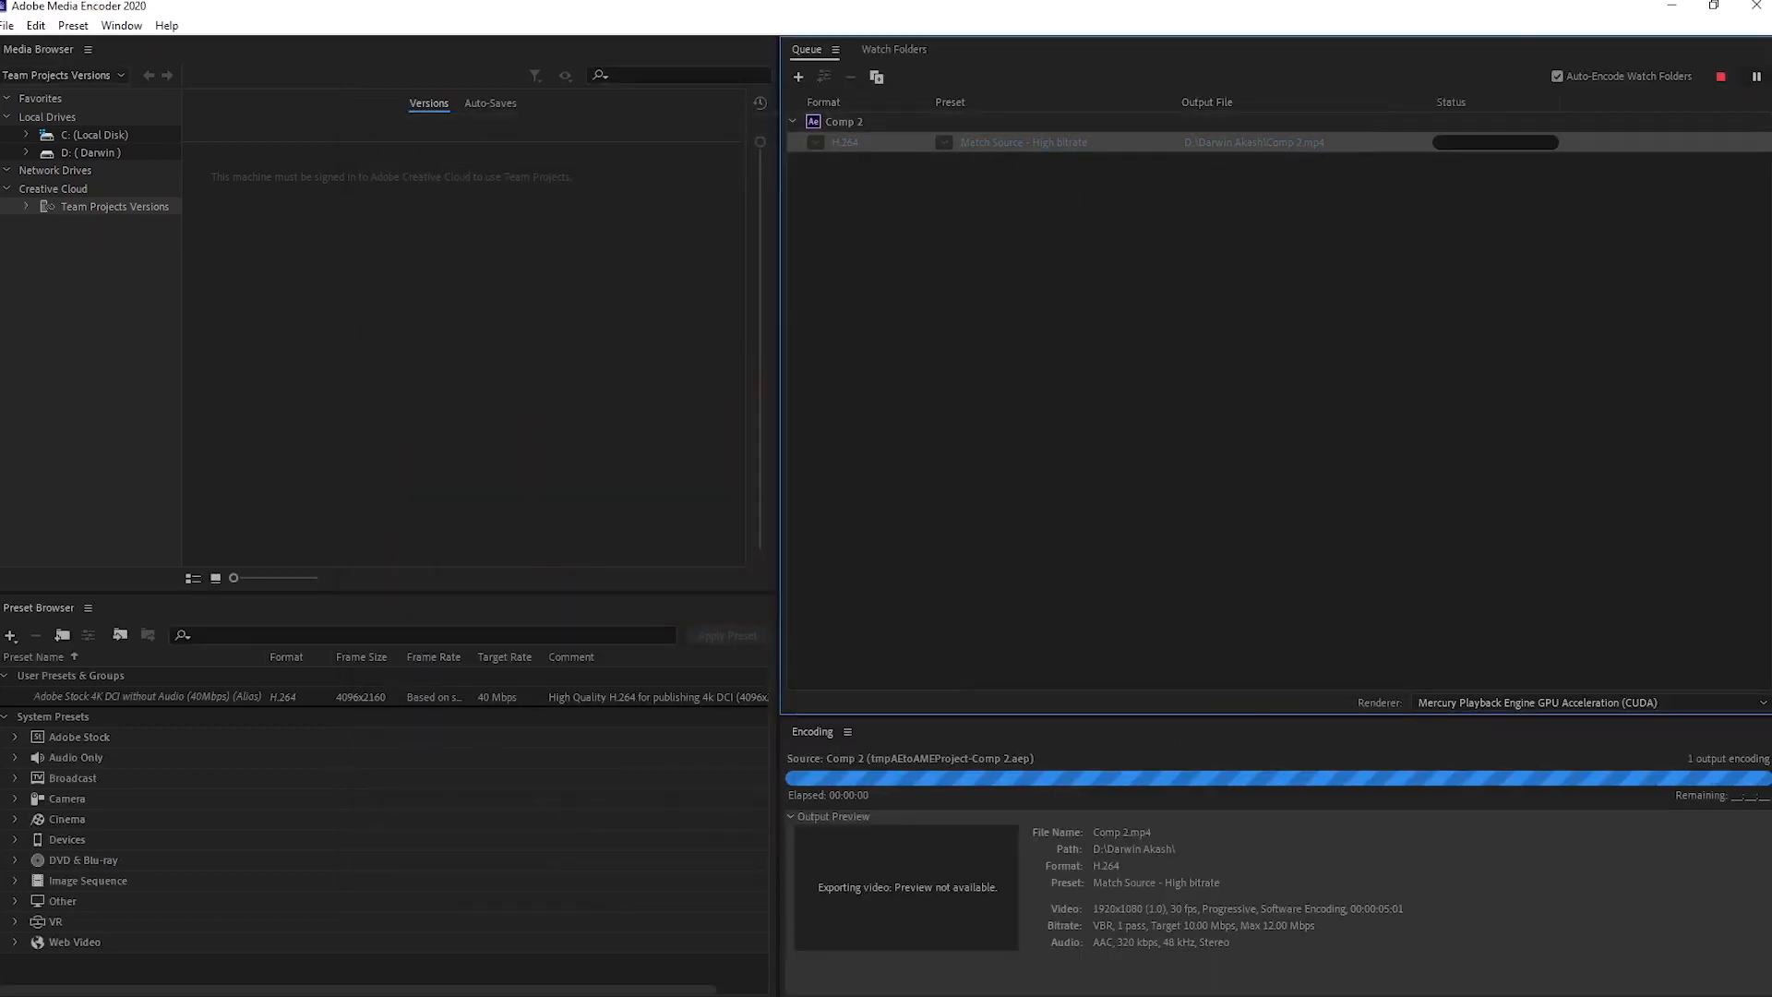